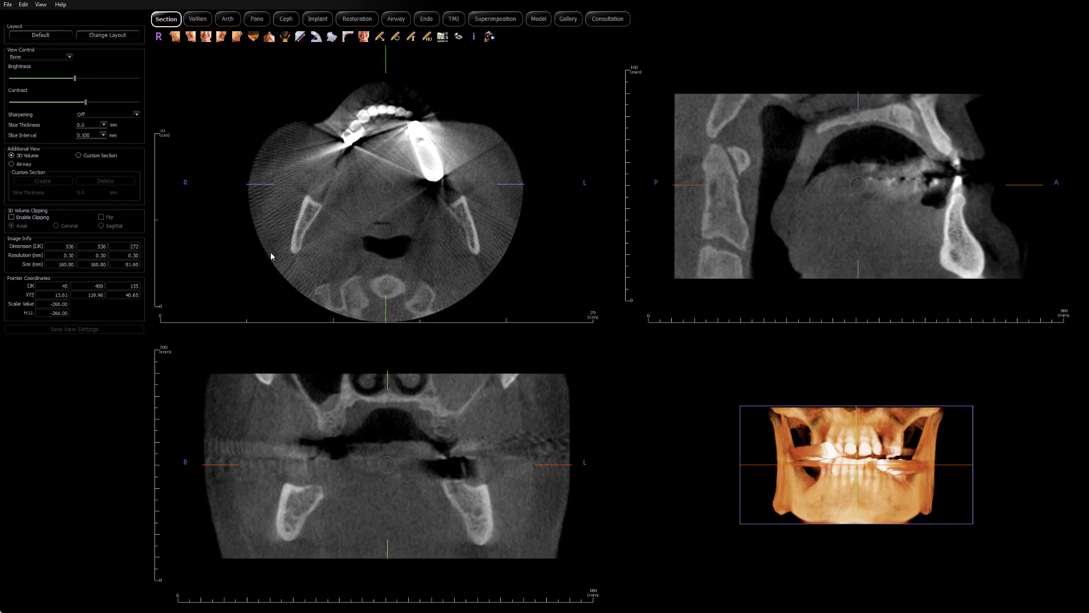
# Anonymize the patient details in the case information and accept the change.
pyautogui.click(8, 5)
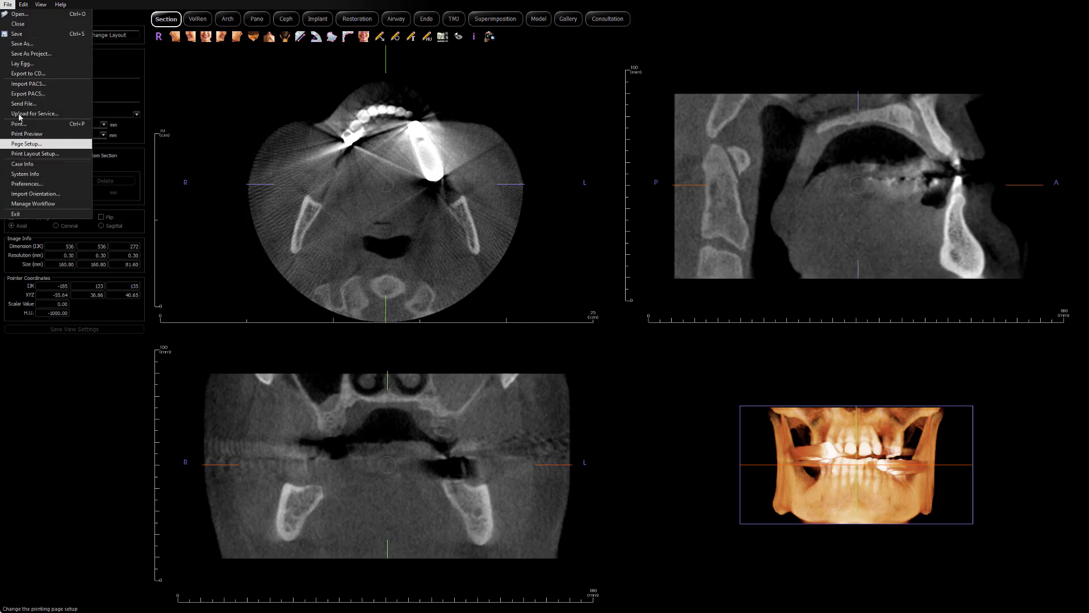
pyautogui.click(39, 169)
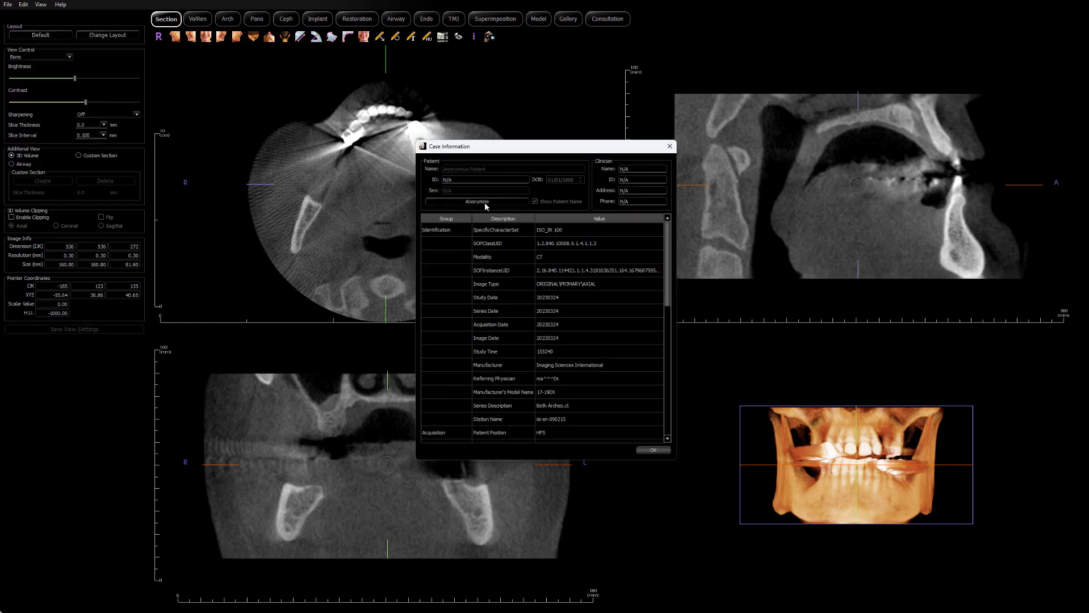
pyautogui.click(486, 205)
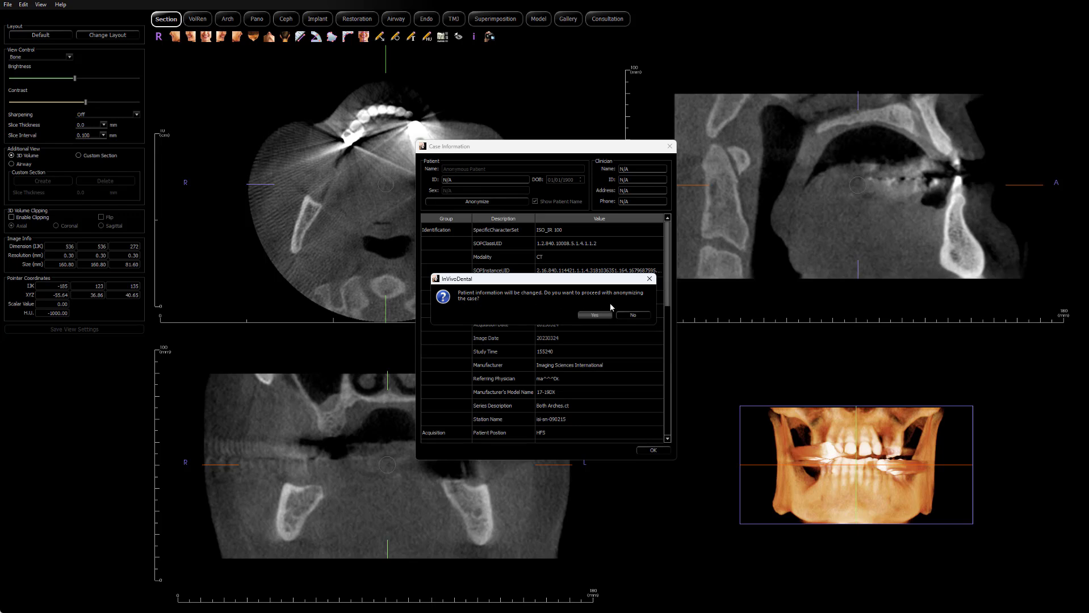
pyautogui.click(589, 317)
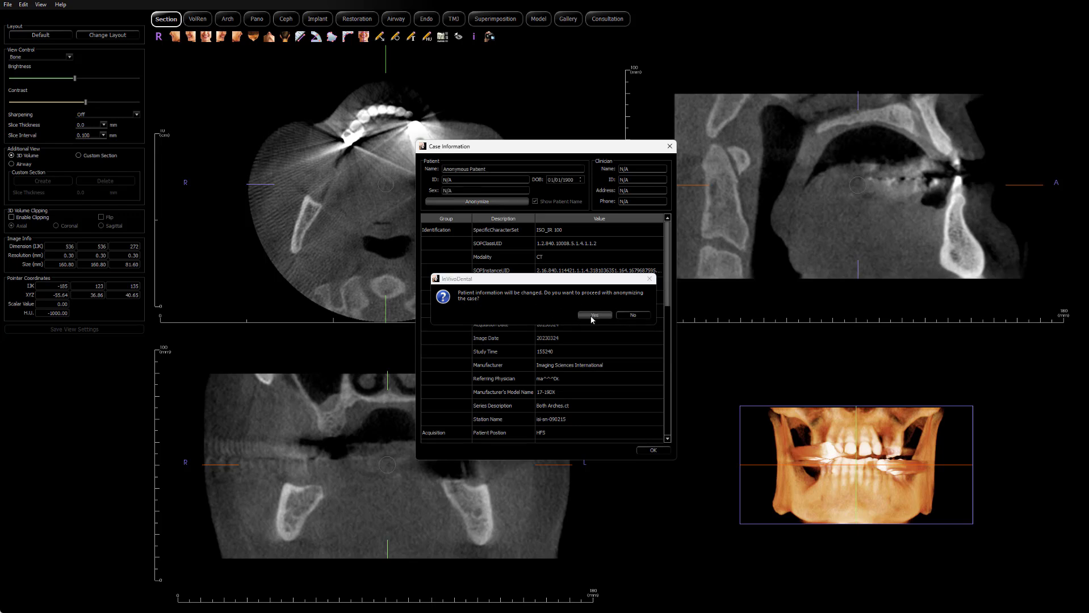
pyautogui.click(654, 451)
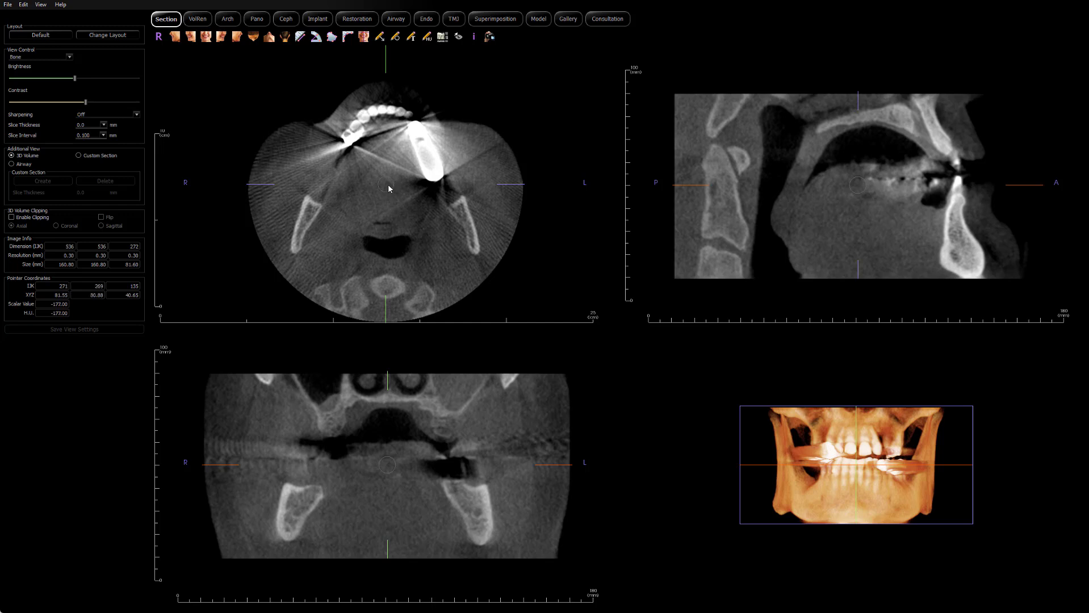
pyautogui.click(8, 5)
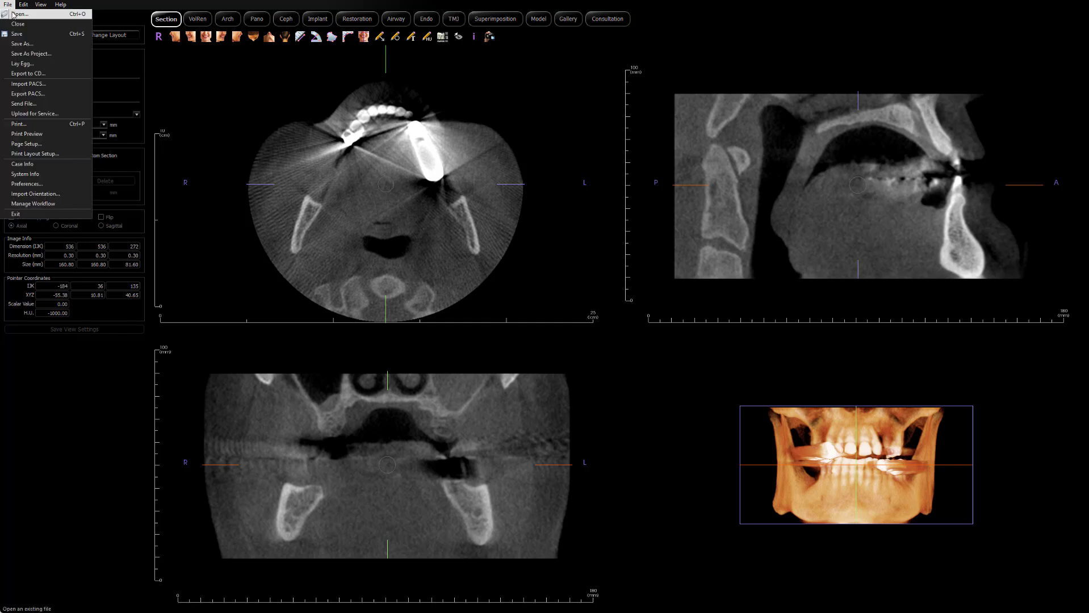
pyautogui.click(20, 44)
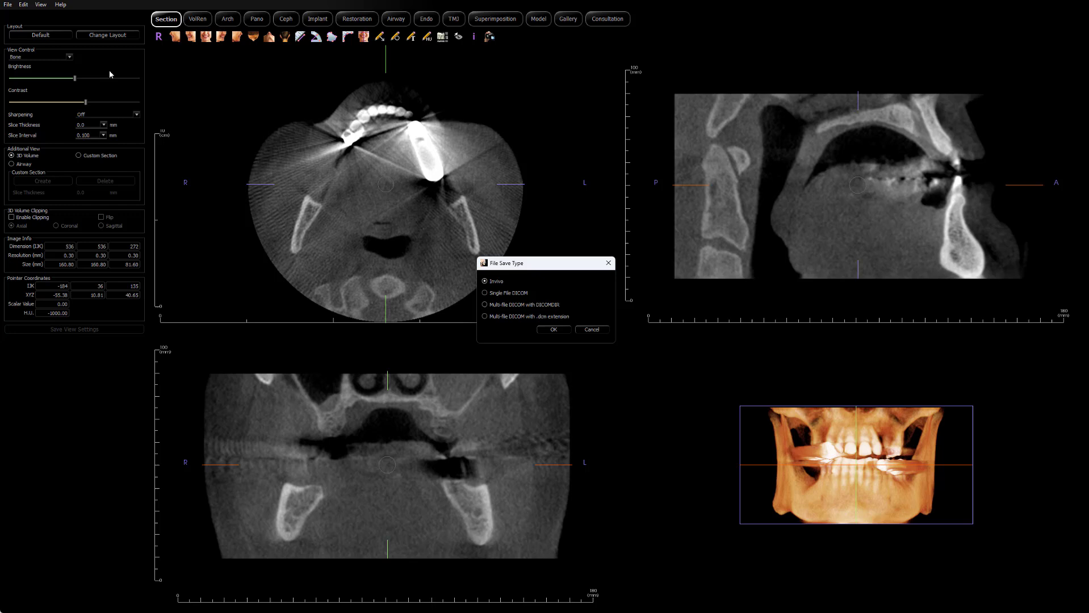
pyautogui.click(486, 294)
pyautogui.click(485, 282)
pyautogui.click(593, 330)
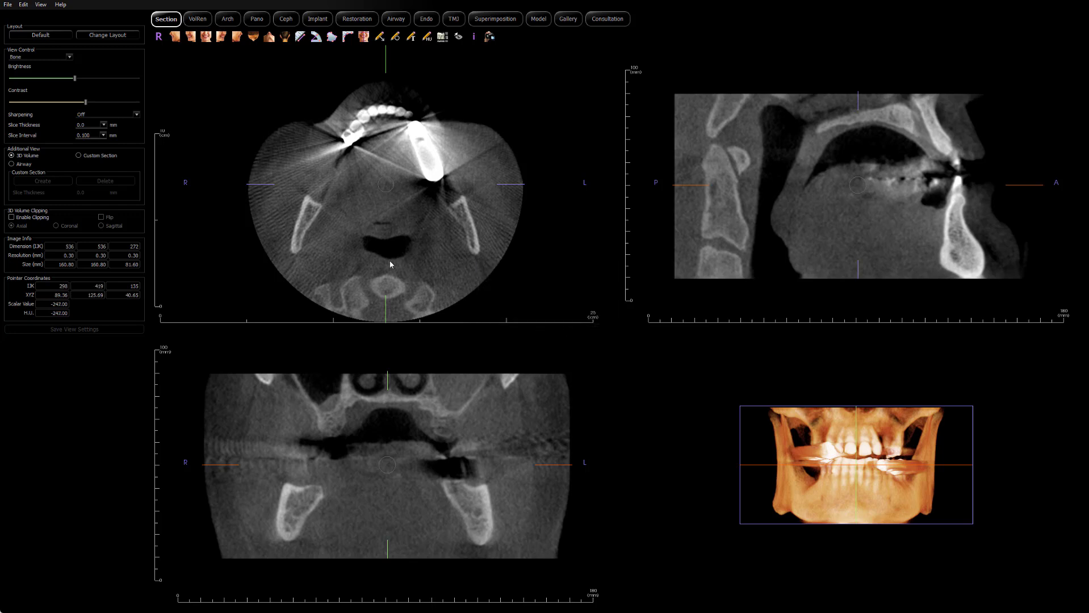
# Start a Lay Egg export in the Anatomage_Cases folder and name the executable file ARTS Case #5.
pyautogui.click(9, 5)
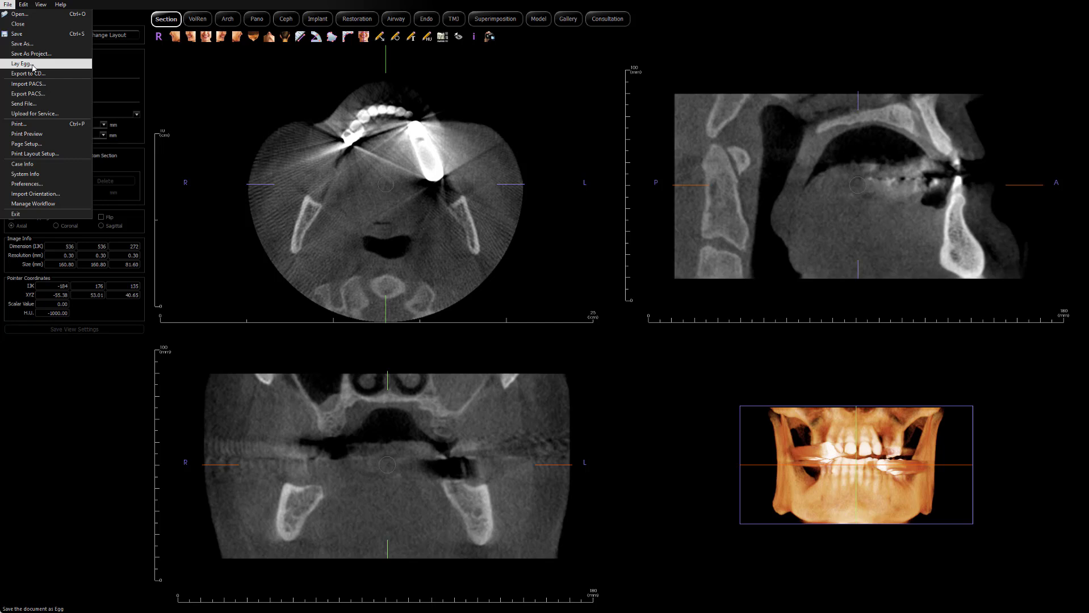
pyautogui.click(31, 64)
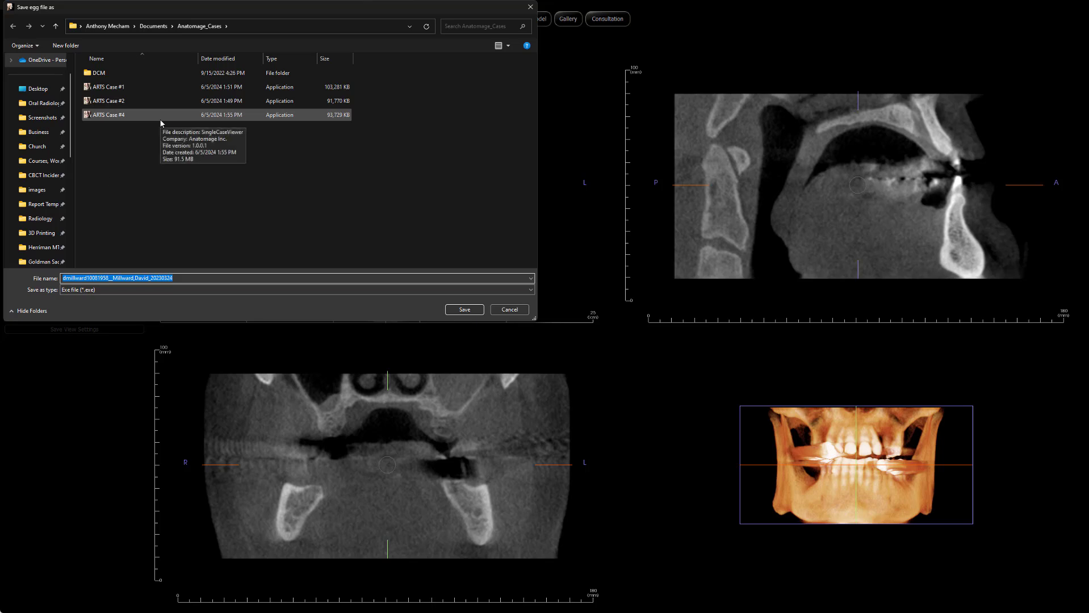
pyautogui.click(160, 118)
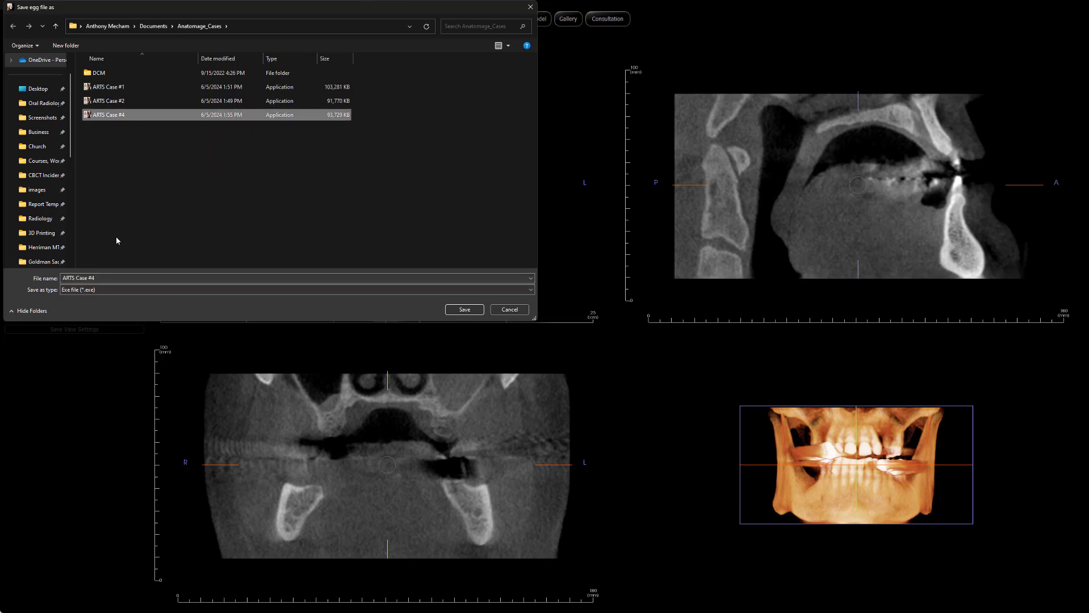
pyautogui.click(112, 279)
pyautogui.click(107, 278)
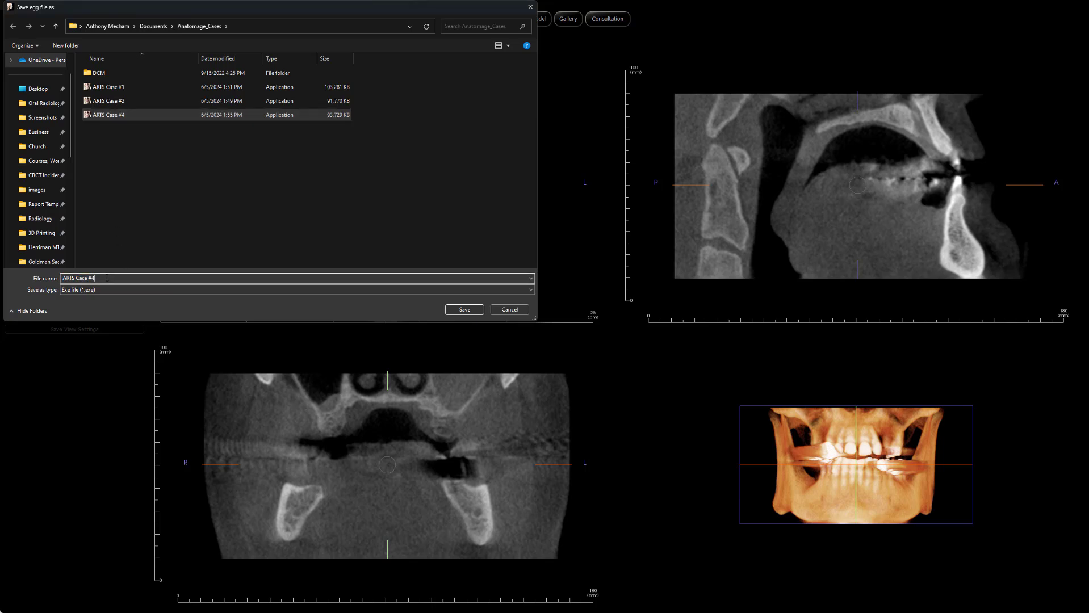
pyautogui.write('\\')
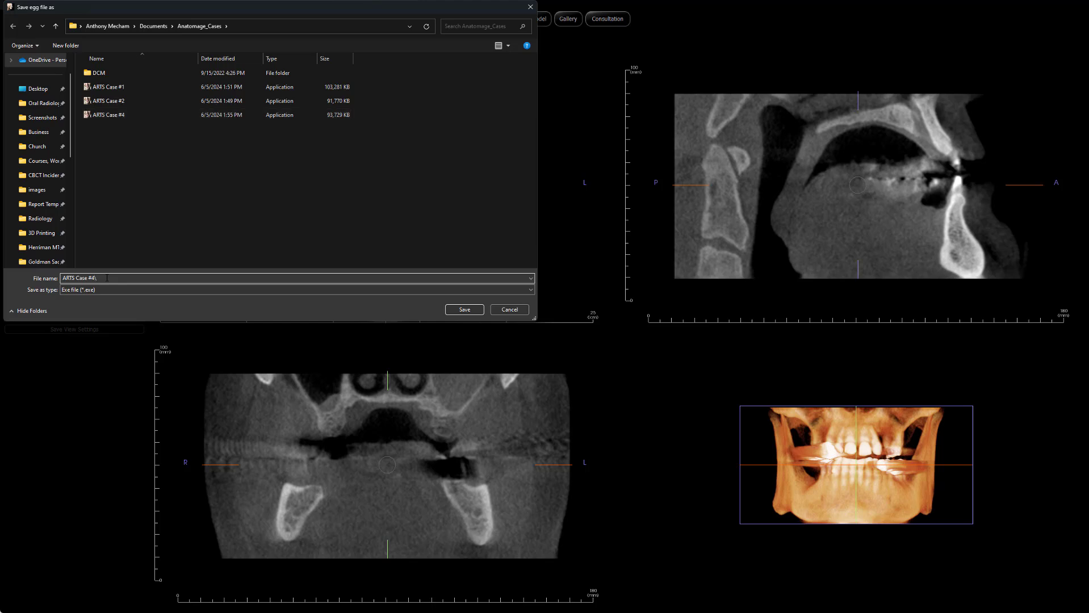
pyautogui.press('BackSpace')
pyautogui.press('BackSpace')
pyautogui.write('5')
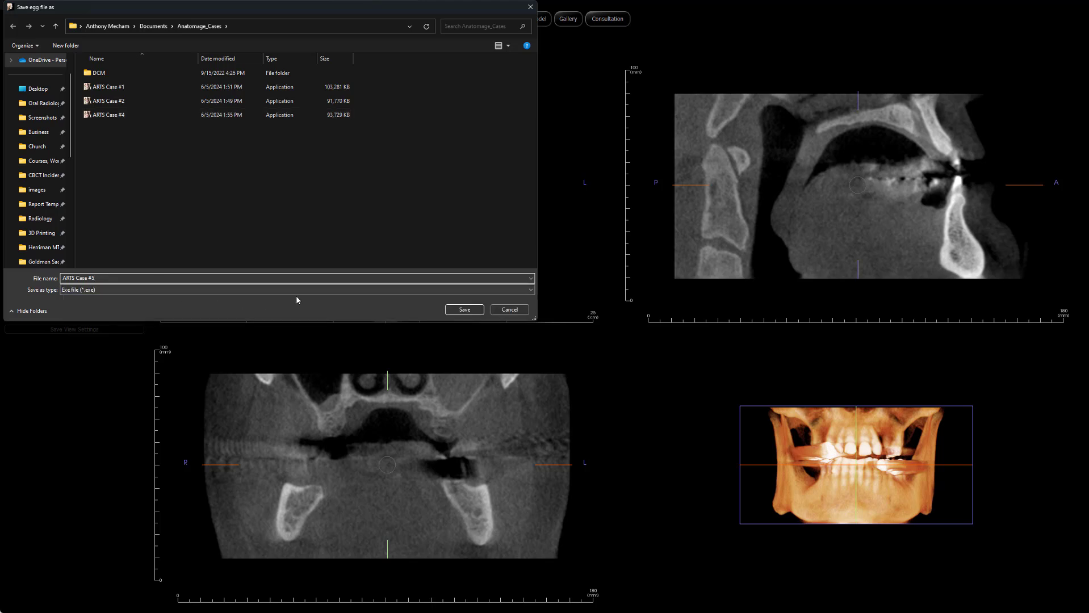
# Save the egg file with the Full option and close the completion messages.
pyautogui.click(466, 310)
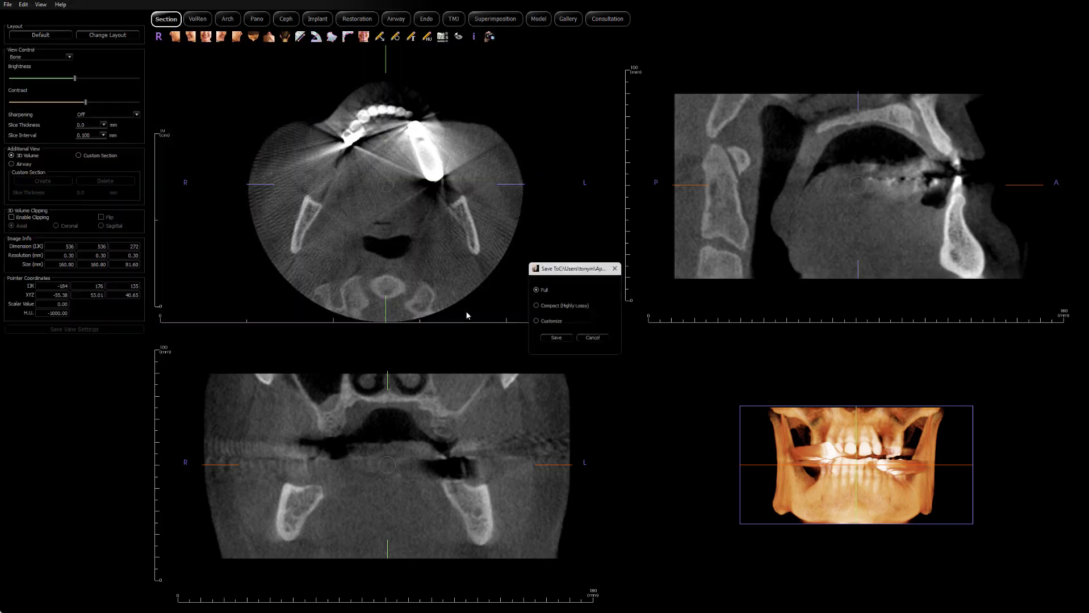
pyautogui.click(557, 340)
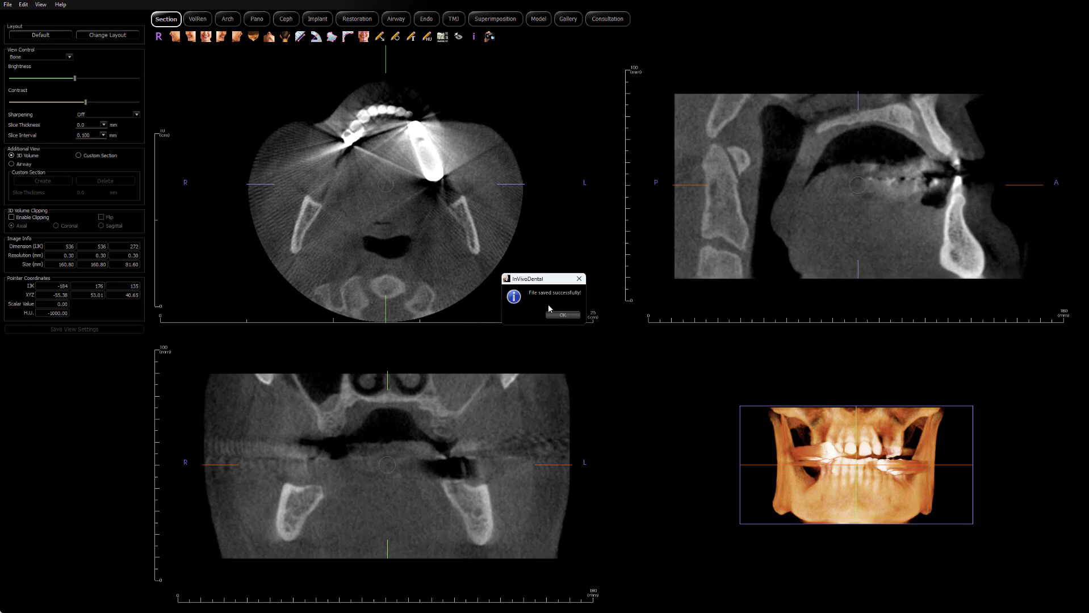
pyautogui.click(564, 315)
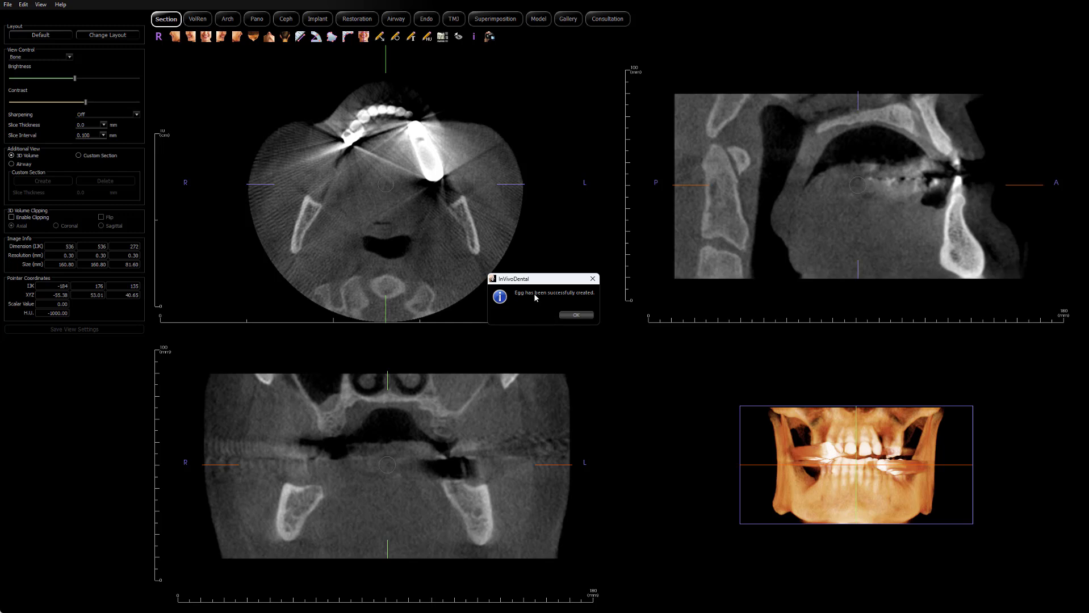
pyautogui.click(575, 315)
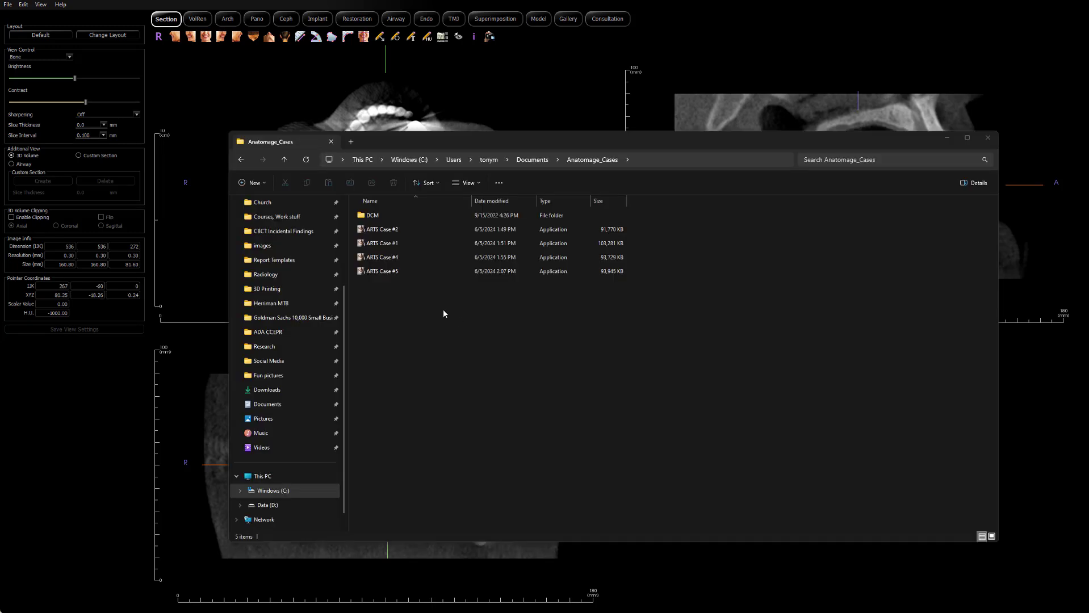
# Open the ARTS Case #5 egg file from the Anatomage_Cases folder and accept the viewer's usage notice.
pyautogui.click(390, 271)
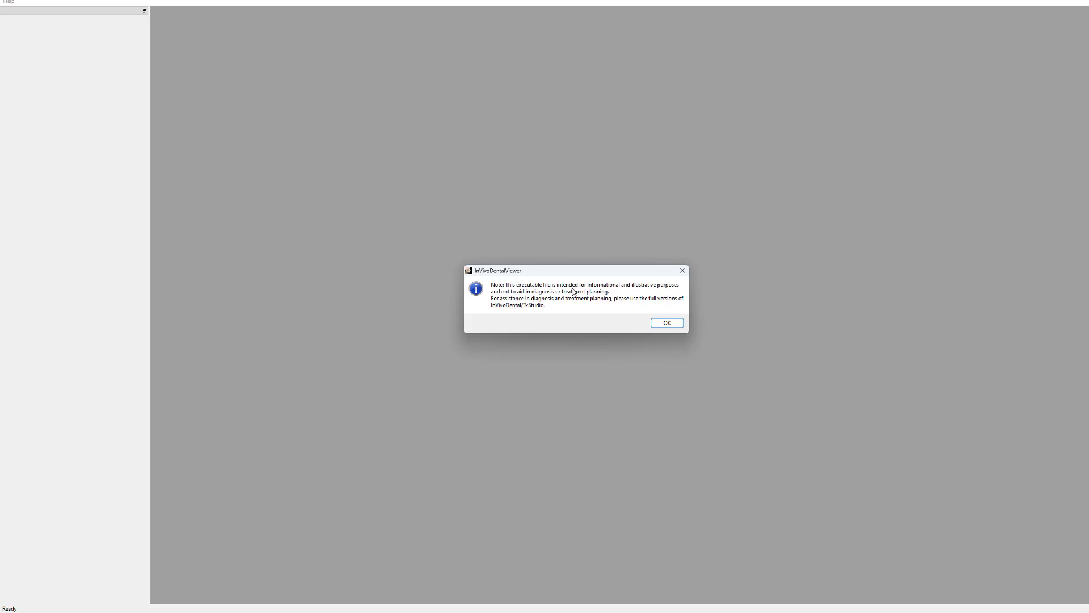
pyautogui.click(668, 324)
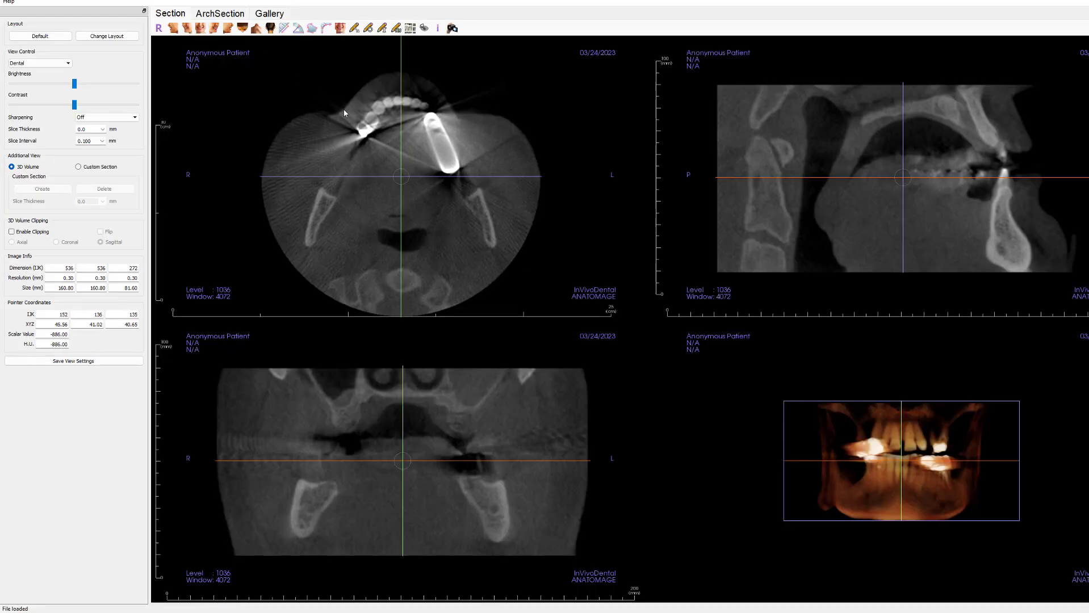
# Hide the patient information overlay, shorten the crosshair lines, and move the crosshair to the patient's left and back near the midline in the axial view.
pyautogui.click(424, 29)
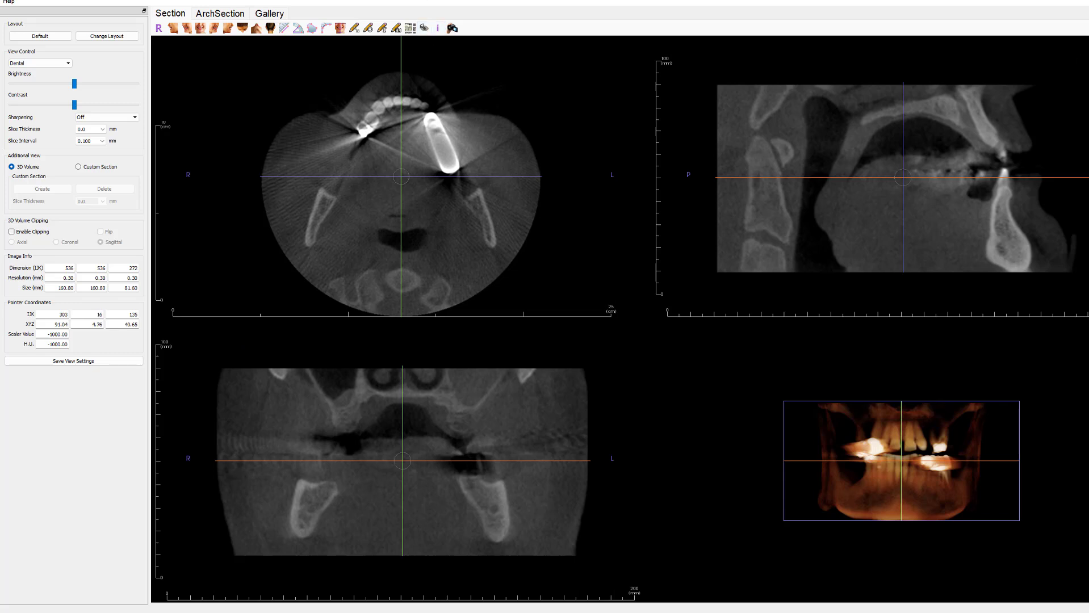
pyautogui.click(423, 30)
pyautogui.moveTo(404, 173); pyautogui.dragTo(450, 192)
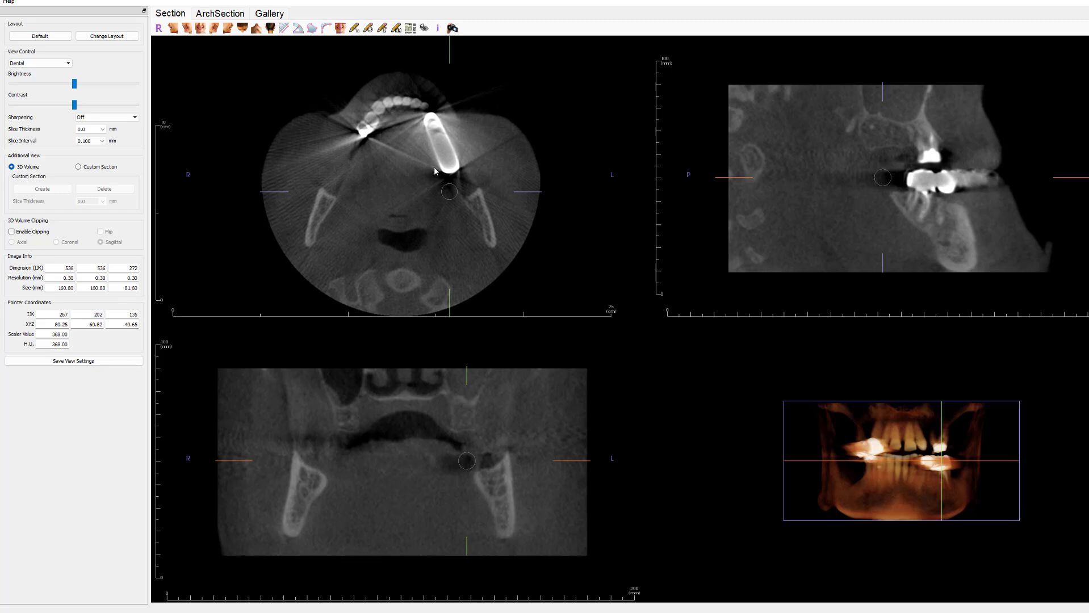
pyautogui.moveTo(450, 192)
pyautogui.mouseDown()
pyautogui.moveTo(391, 184)
pyautogui.moveTo(429, 189)
pyautogui.moveTo(440, 204)
pyautogui.mouseUp()
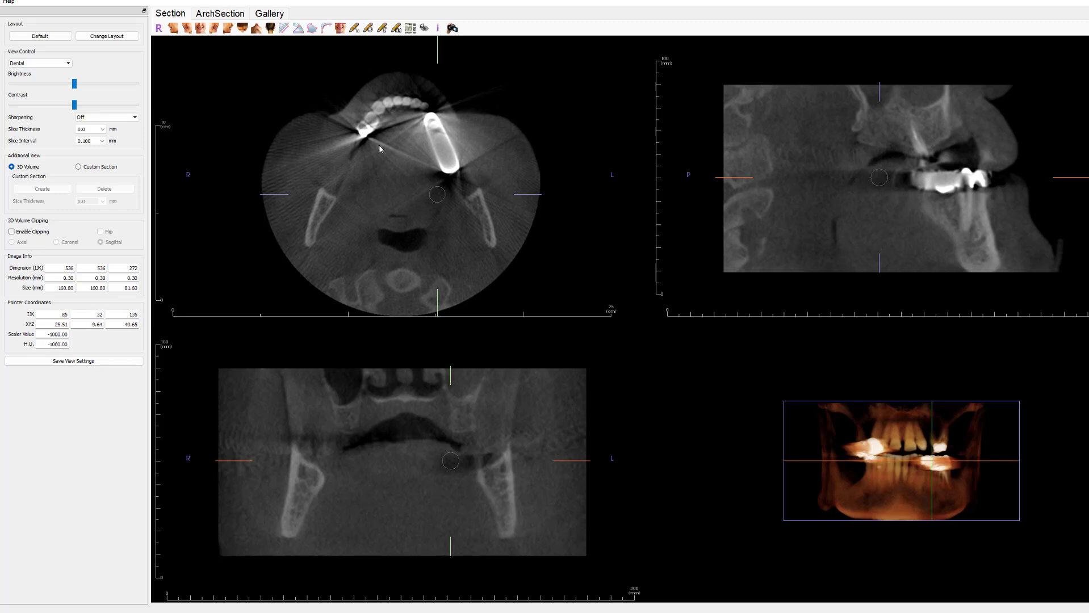
pyautogui.moveTo(427, 182); pyautogui.dragTo(394, 183)
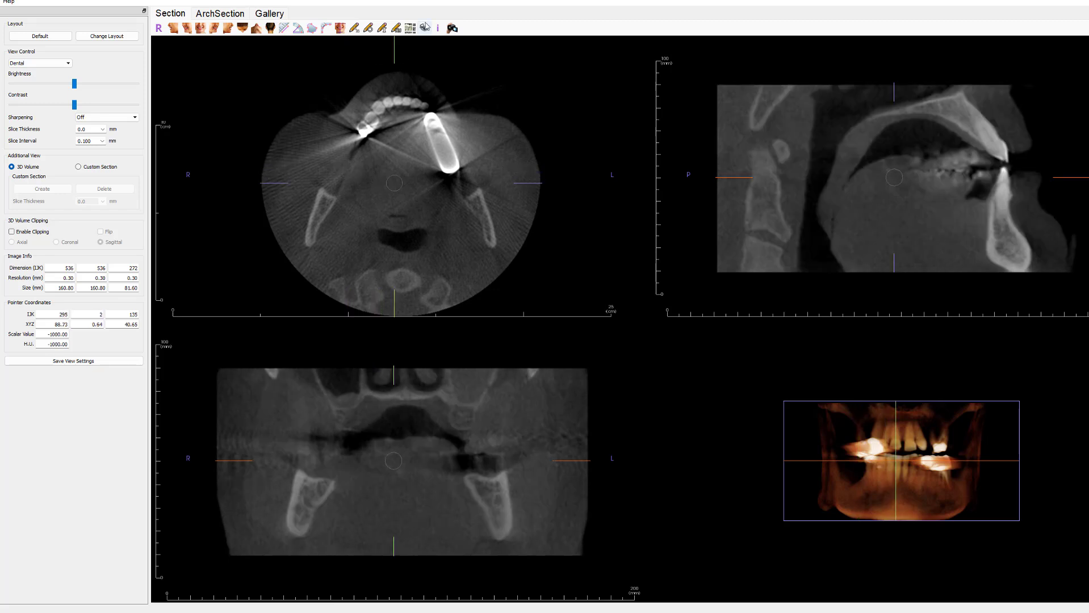
# Restore the full-length crosshair lines and shift the axial crosshair slightly toward the patient's right.
pyautogui.click(424, 28)
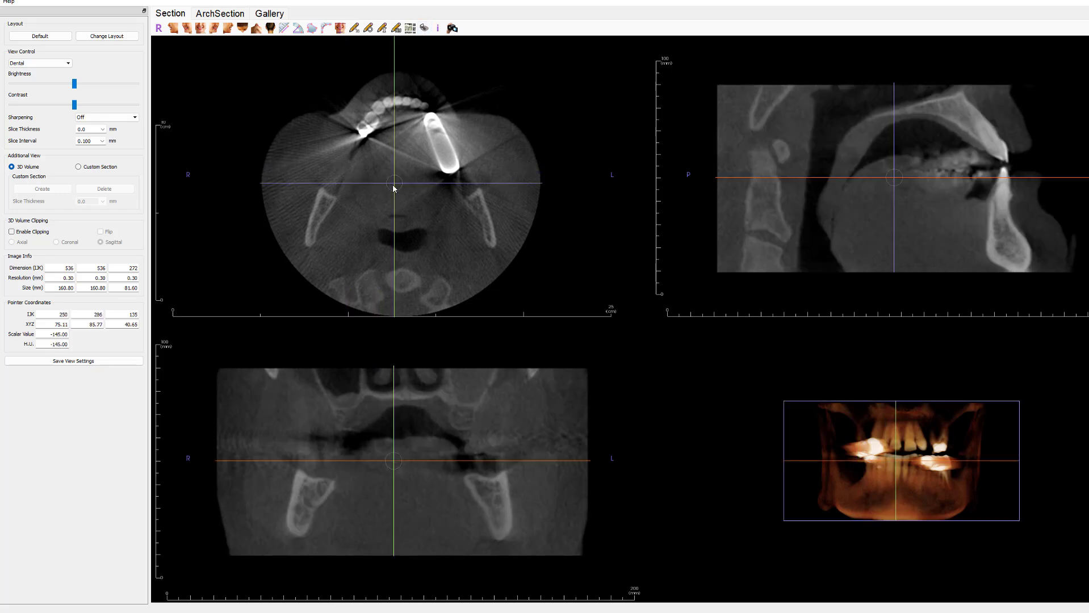
pyautogui.moveTo(395, 183); pyautogui.dragTo(385, 182)
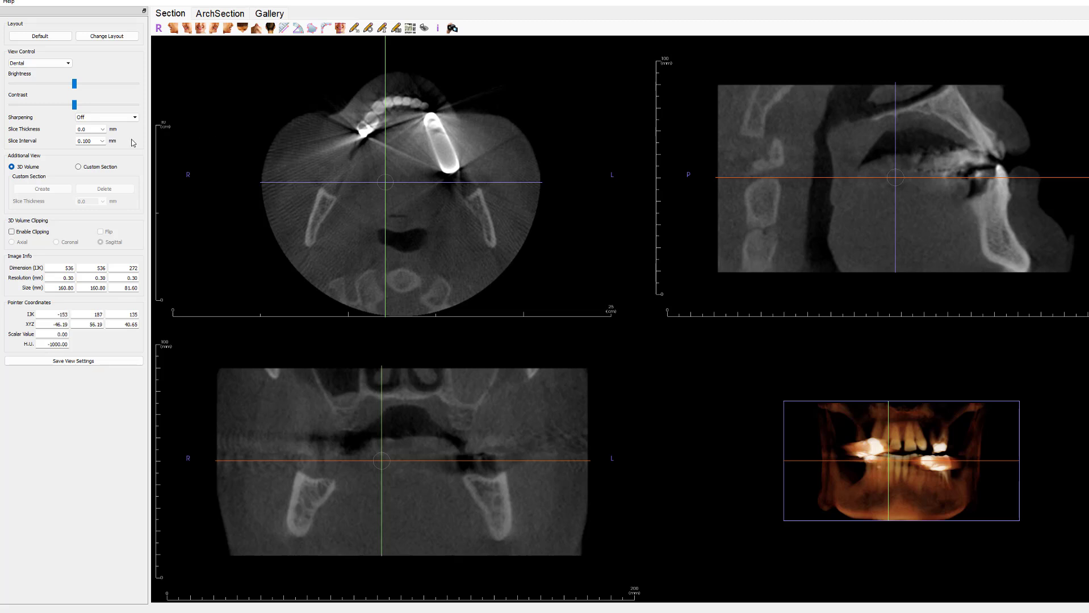
# Set the slice interval to 0.500 mm and page through the axial slices up to the nasal cavity and back toward the upper teeth.
pyautogui.scroll(-5, 337, 208)
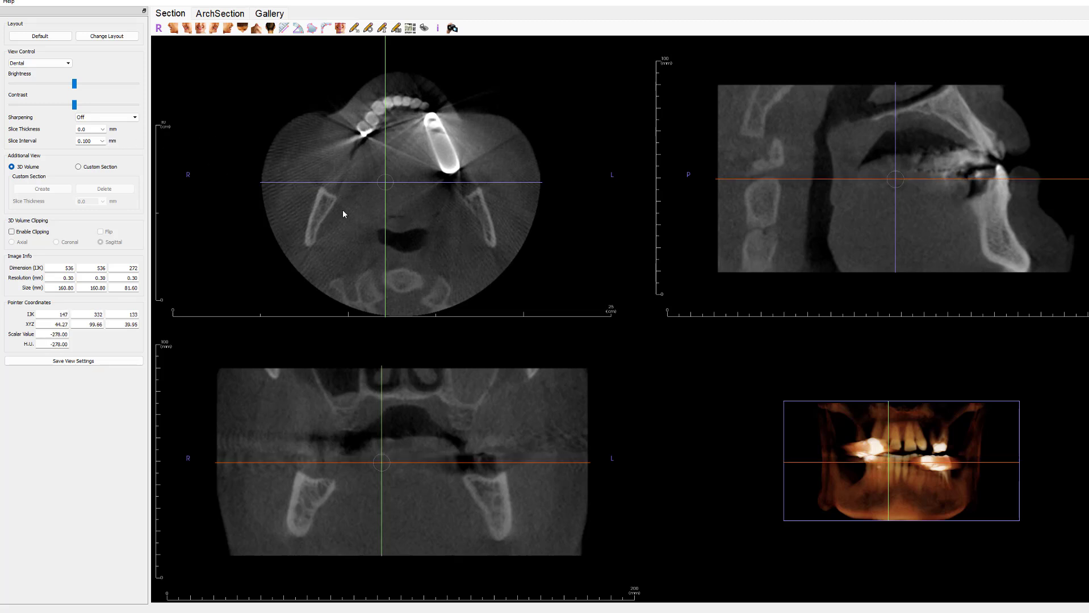
pyautogui.scroll(5, 340, 213)
pyautogui.scroll(4, 334, 220)
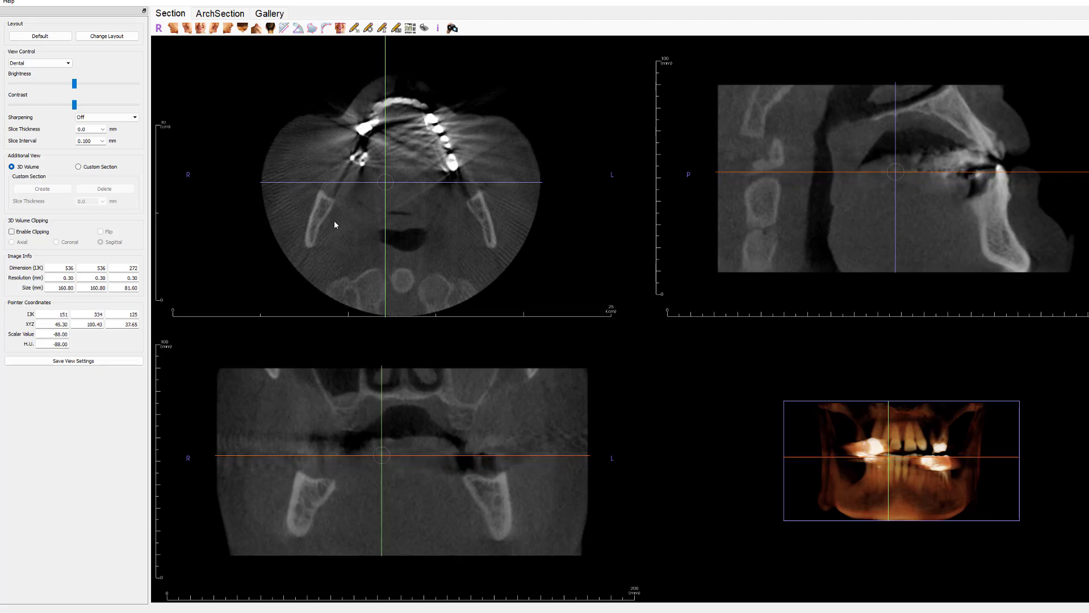
pyautogui.click(102, 141)
pyautogui.click(94, 173)
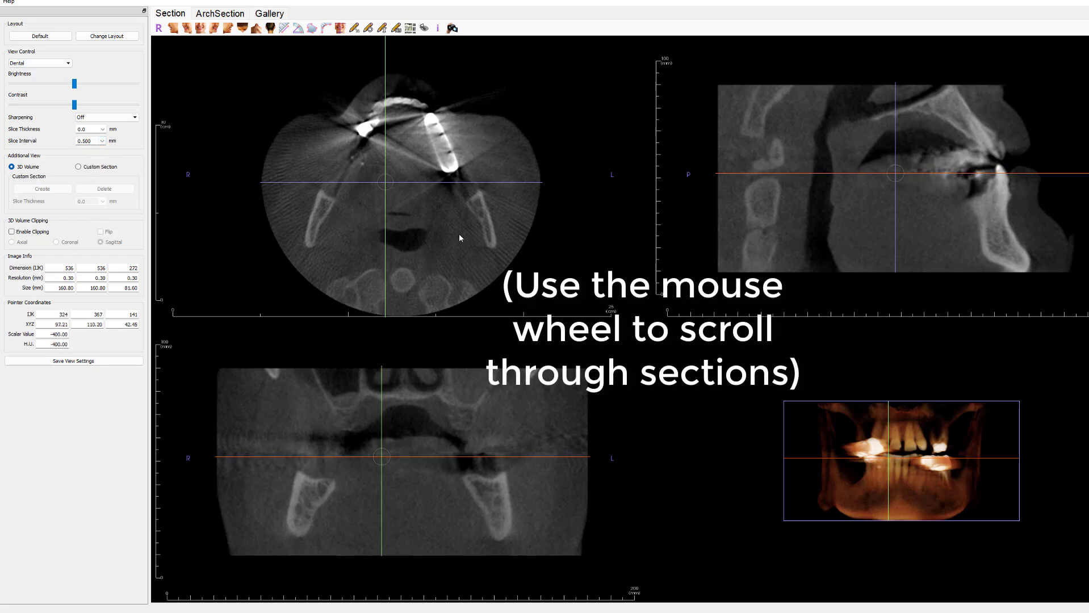
pyautogui.scroll(15, 462, 234)
pyautogui.scroll(5, 408, 230)
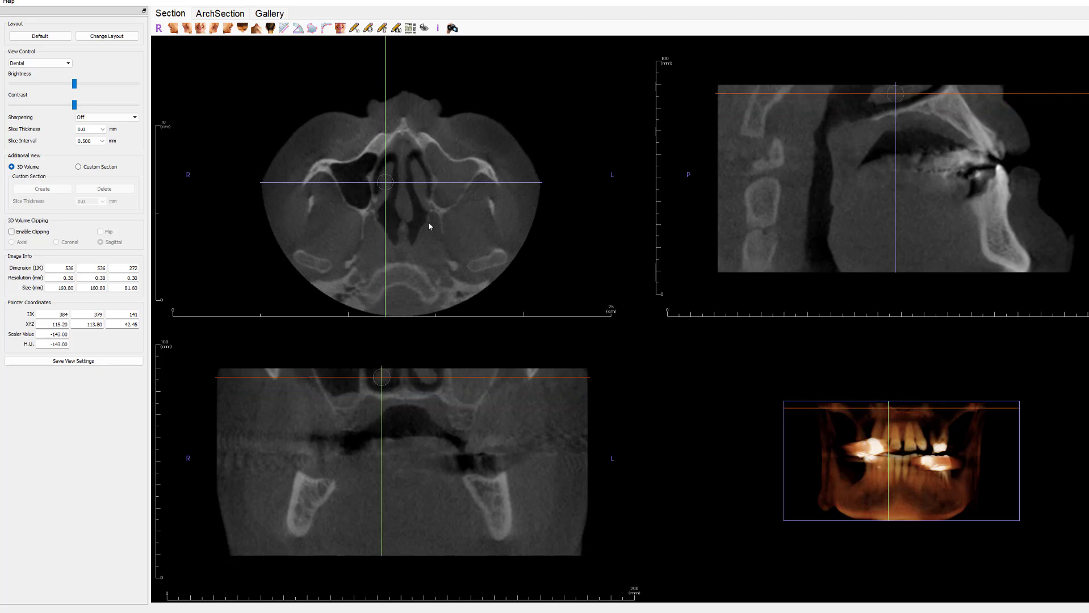
pyautogui.scroll(-15, 429, 222)
pyautogui.scroll(1, 341, 211)
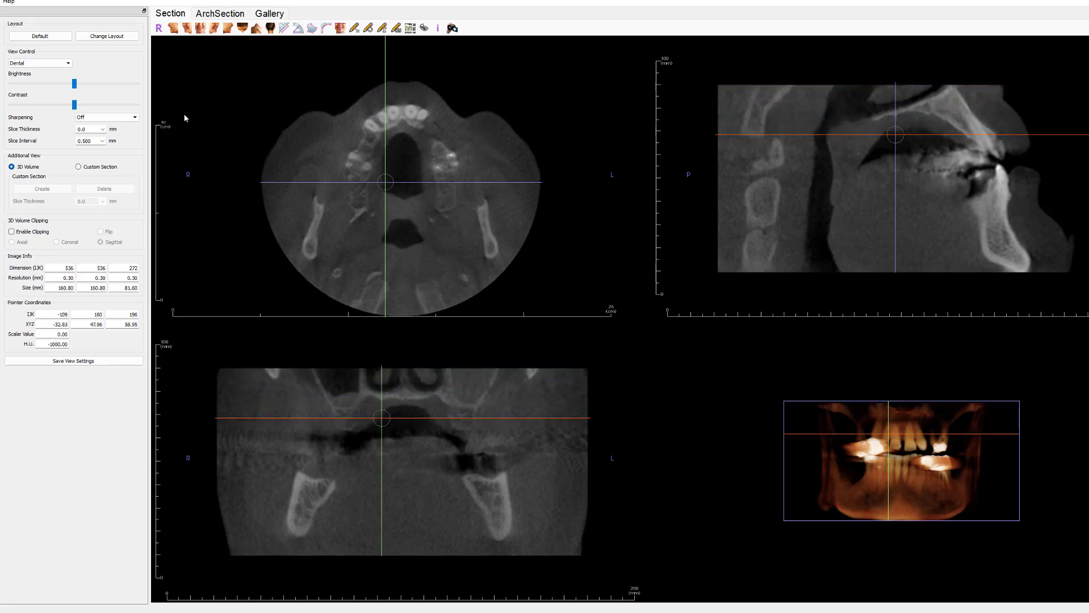
# Try a slice interval of 12.50 mm and page back and forth through the axial slices.
pyautogui.click(102, 142)
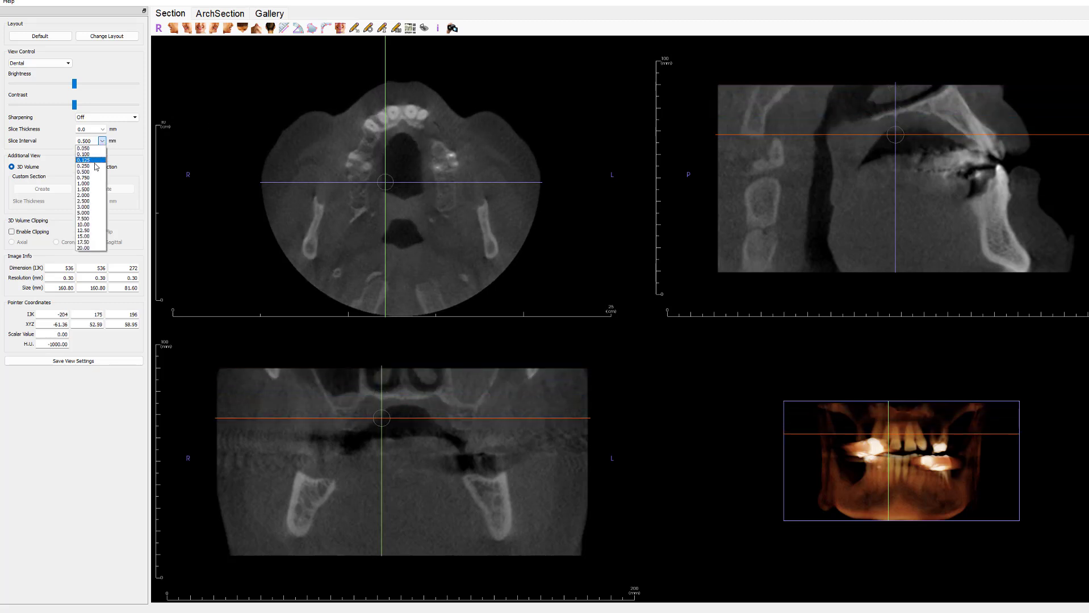
pyautogui.click(91, 230)
pyautogui.scroll(-4, 413, 198)
pyautogui.scroll(5, 413, 198)
pyautogui.scroll(-2, 414, 200)
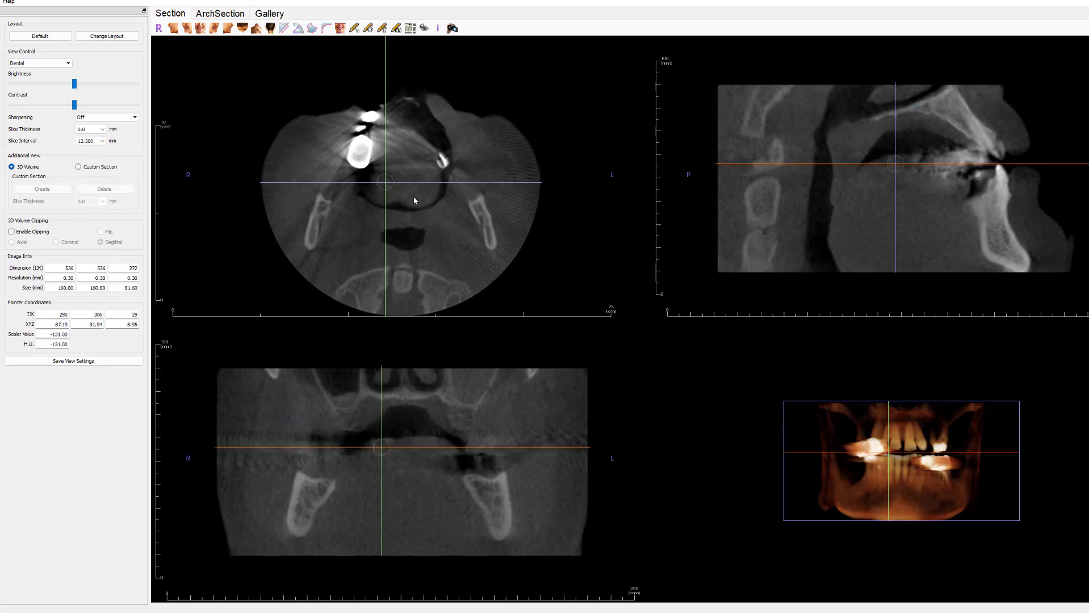
pyautogui.scroll(2, 414, 200)
pyautogui.scroll(-3, 414, 199)
pyautogui.scroll(1, 404, 201)
# Return the slice interval to 0.500 mm and page upward through the axial slices.
pyautogui.click(102, 140)
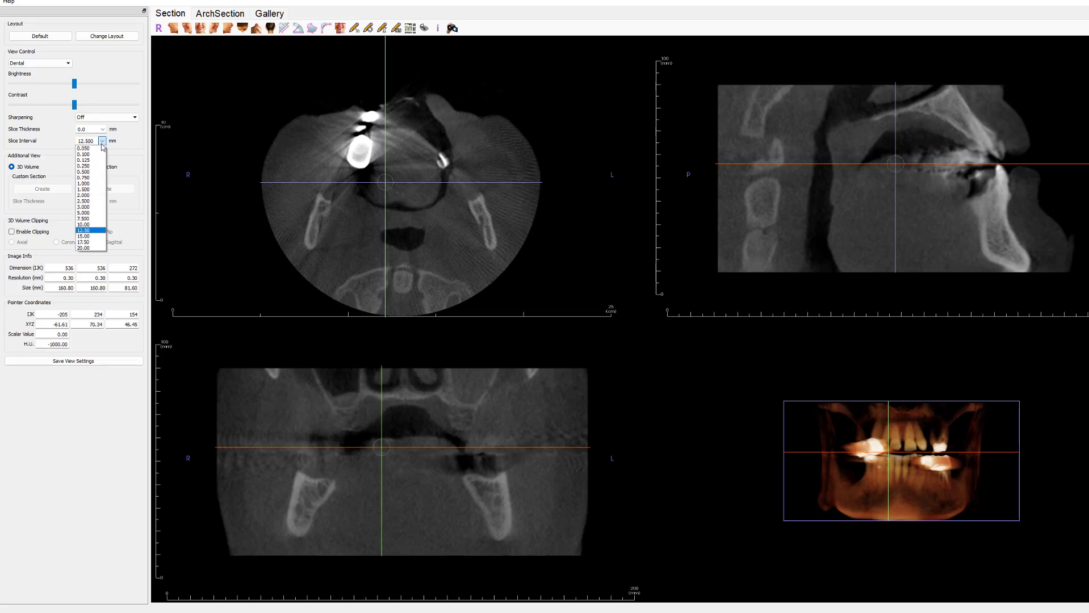
pyautogui.click(95, 172)
pyautogui.scroll(20, 439, 205)
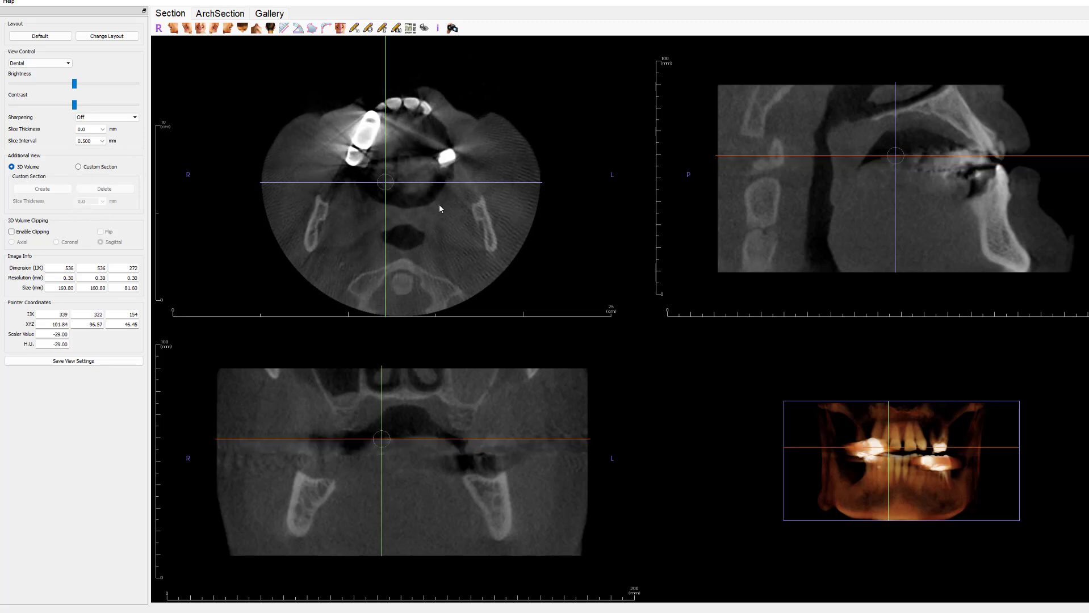
# Shorten the crosshair lines to their outer ends and shift the axial crosshair slightly toward the patient's left.
pyautogui.click(424, 28)
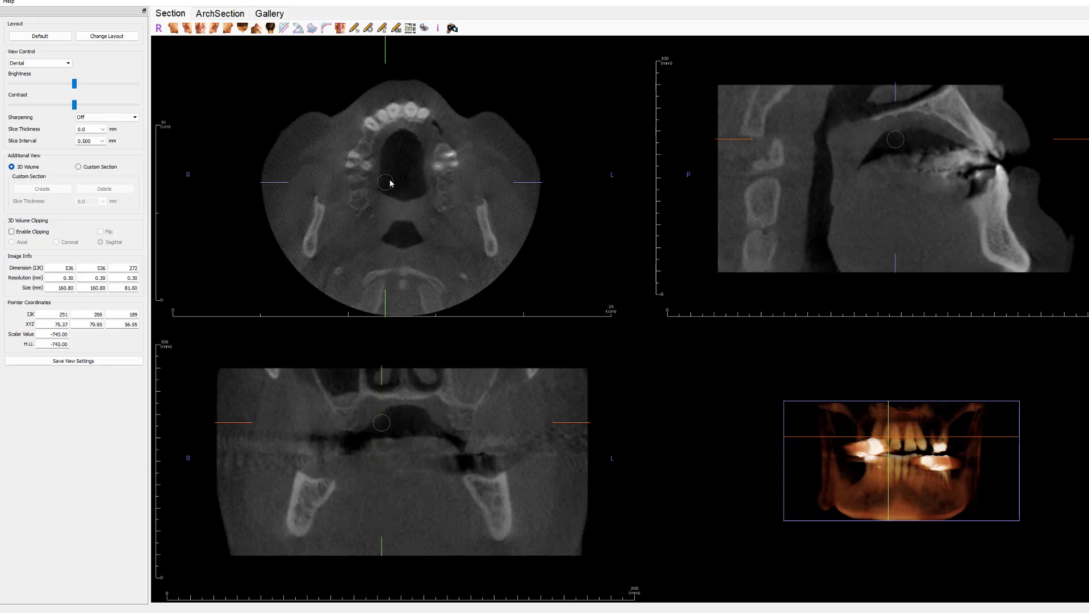
pyautogui.moveTo(391, 183)
pyautogui.mouseDown()
pyautogui.moveTo(430, 170)
pyautogui.moveTo(350, 159)
pyautogui.moveTo(444, 183)
pyautogui.moveTo(392, 182)
pyautogui.mouseUp()
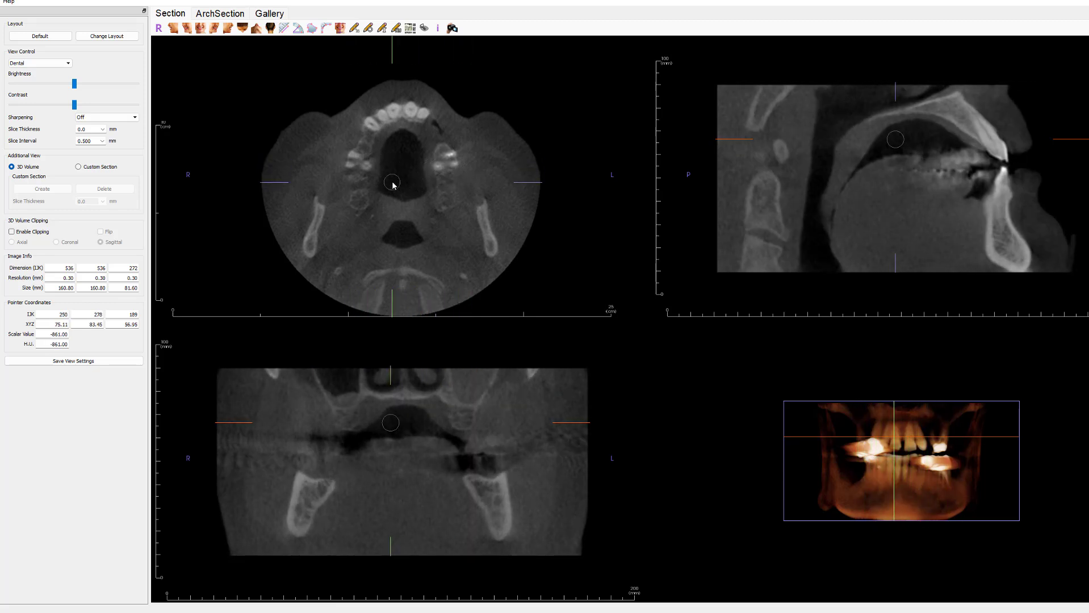
# Cycle the 3D volume through preset orientations, and rotate and enlarge it to view the patient's left side.
pyautogui.click(228, 30)
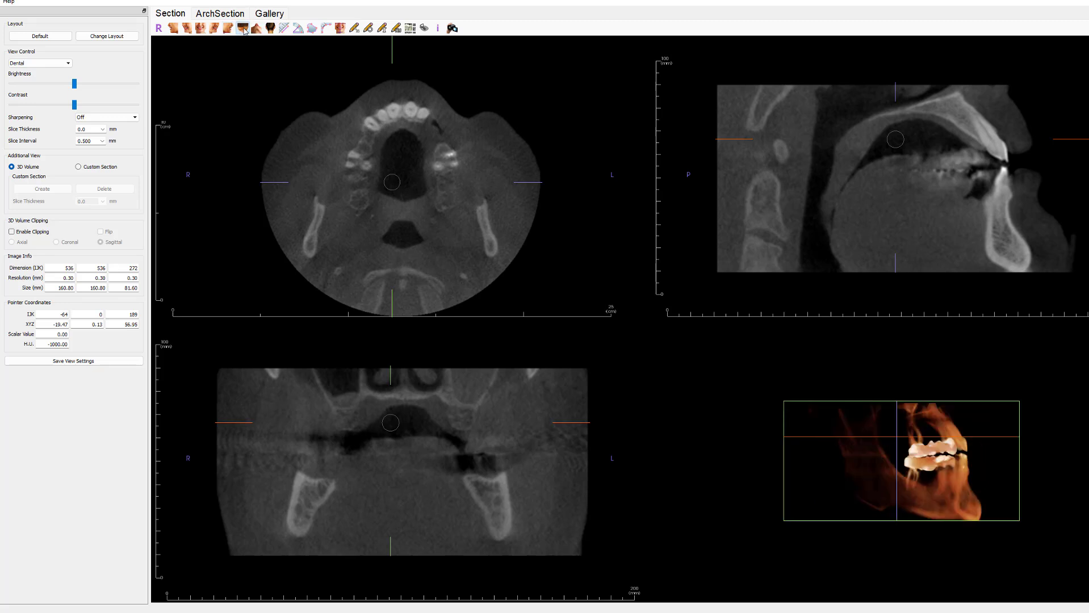
pyautogui.click(245, 30)
pyautogui.click(201, 30)
pyautogui.click(189, 30)
pyautogui.click(203, 30)
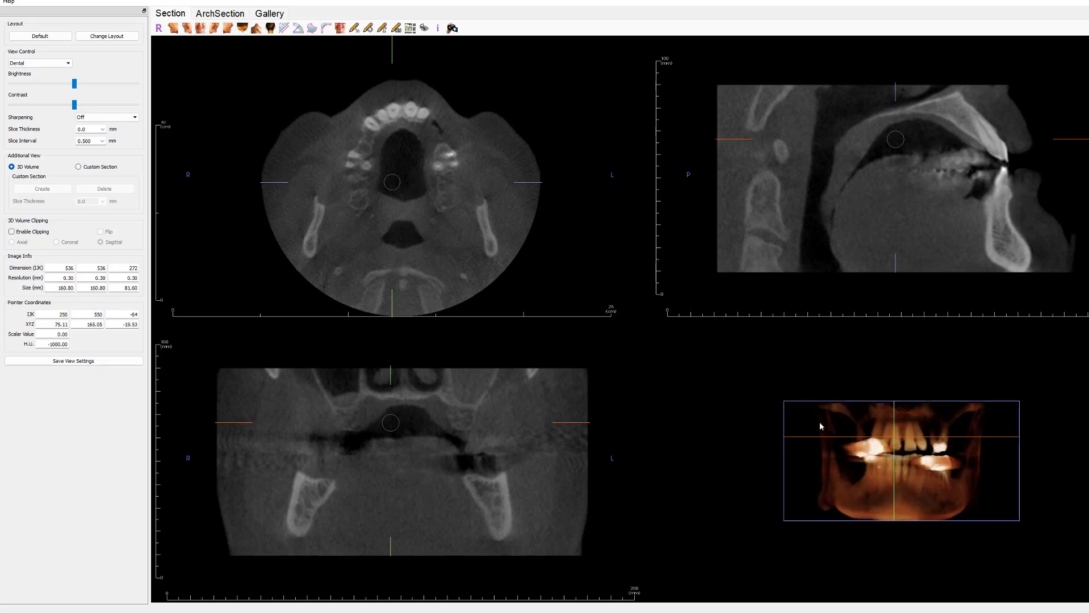
pyautogui.moveTo(807, 426); pyautogui.dragTo(867, 493)
pyautogui.scroll(3, 967, 525)
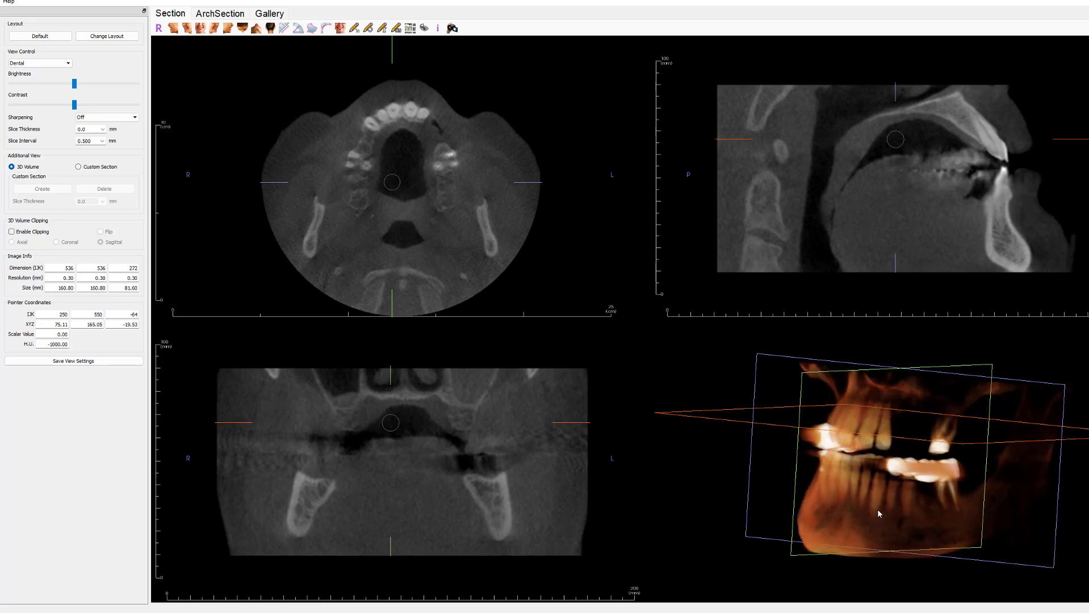
# Page through the axial slices down into the upper teeth, up to the nasal cavity and back to the tooth level.
pyautogui.scroll(-3, 418, 233)
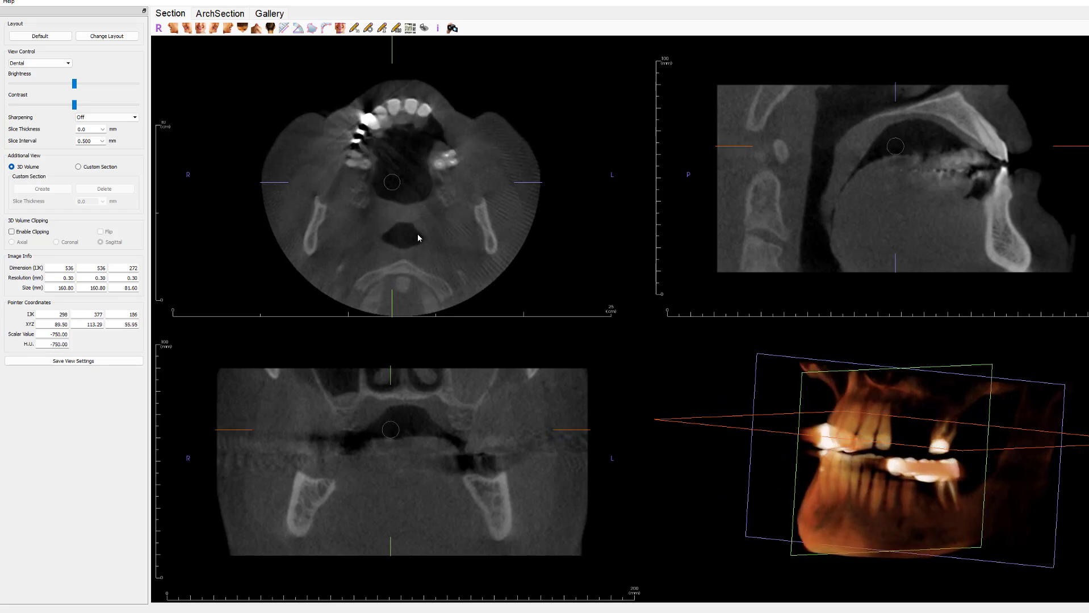
pyautogui.scroll(-5, 400, 198)
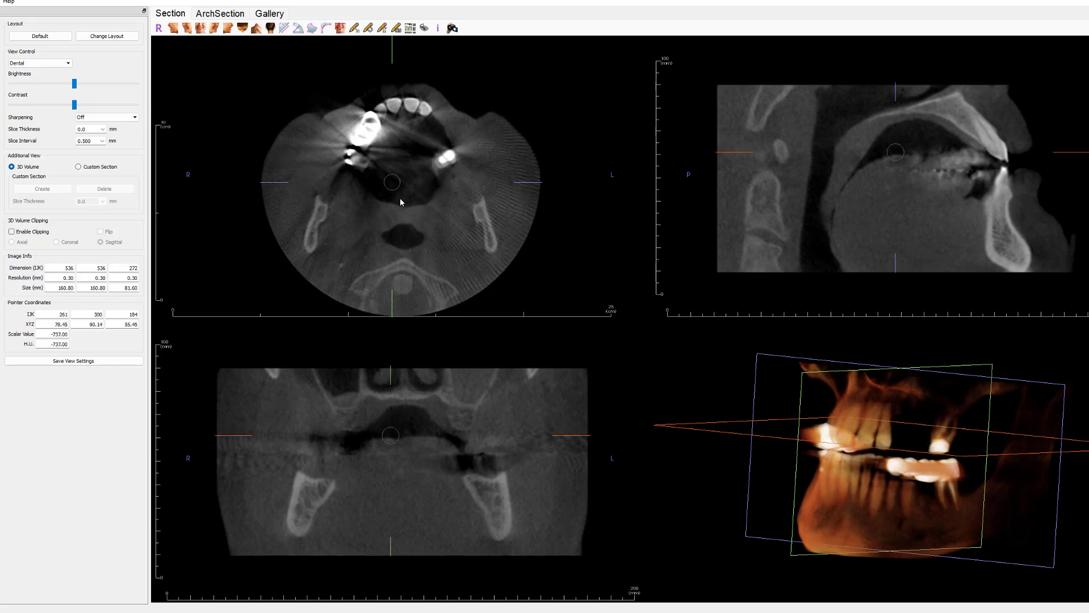
pyautogui.scroll(15, 398, 180)
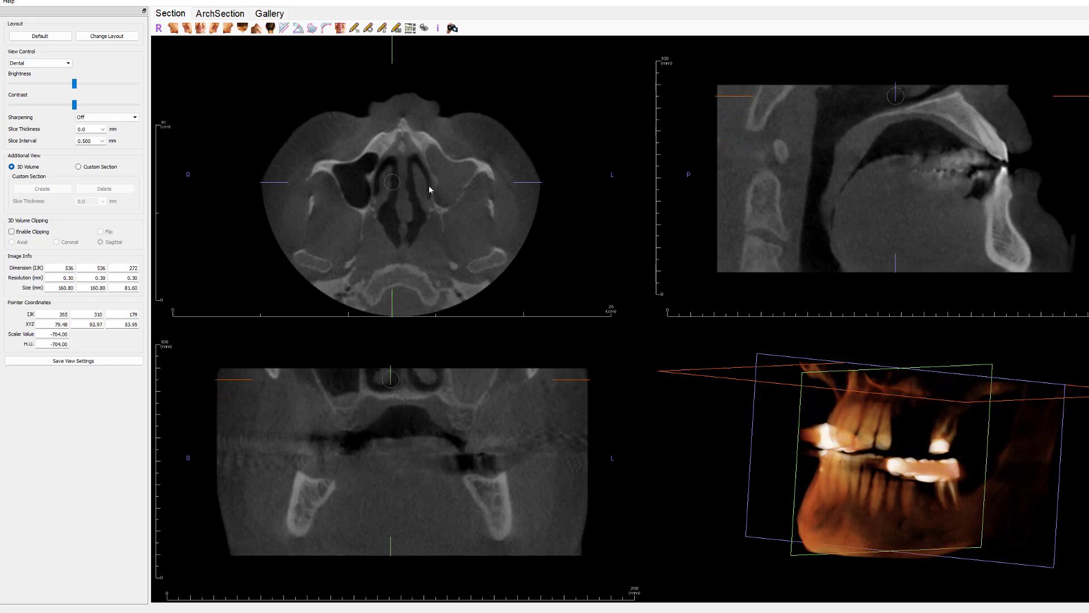
pyautogui.scroll(-12, 421, 206)
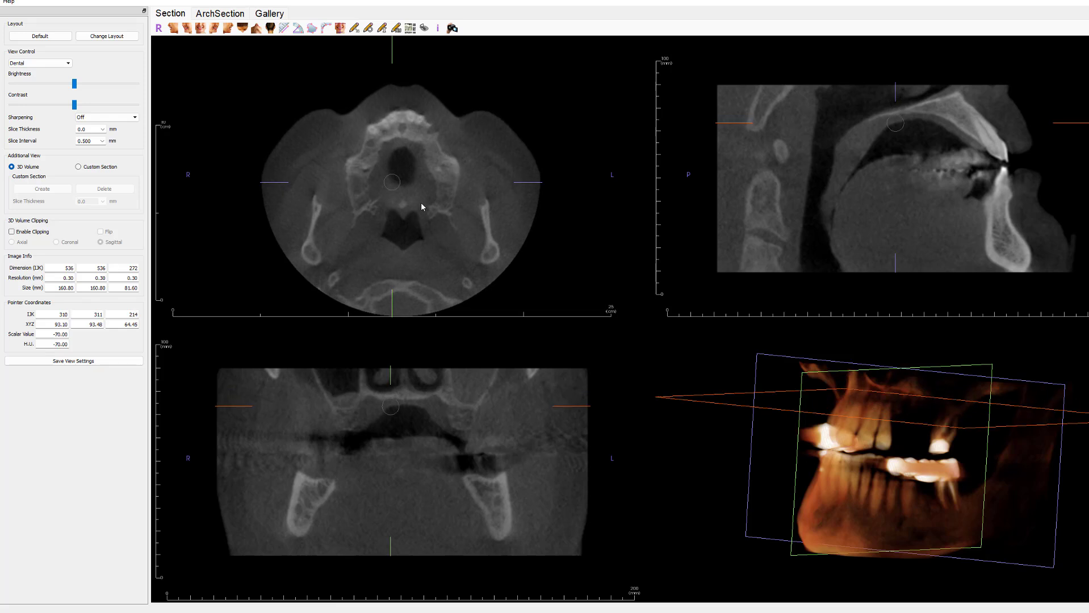
pyautogui.scroll(3, 421, 209)
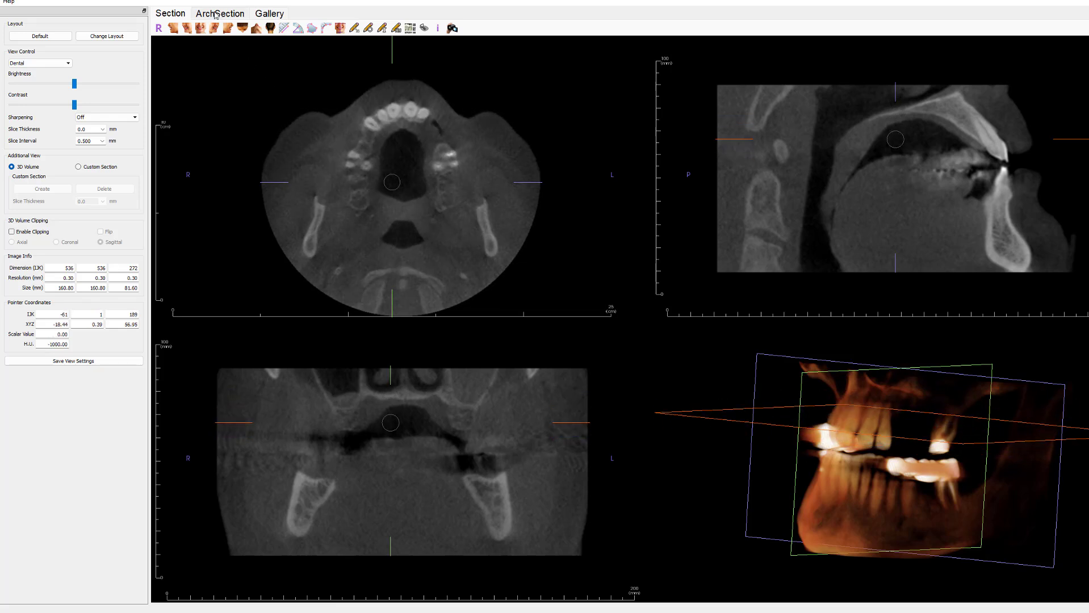
# Switch to the ArchSection view, start patient reorientation and page the axial slice up to the upper teeth.
pyautogui.click(216, 14)
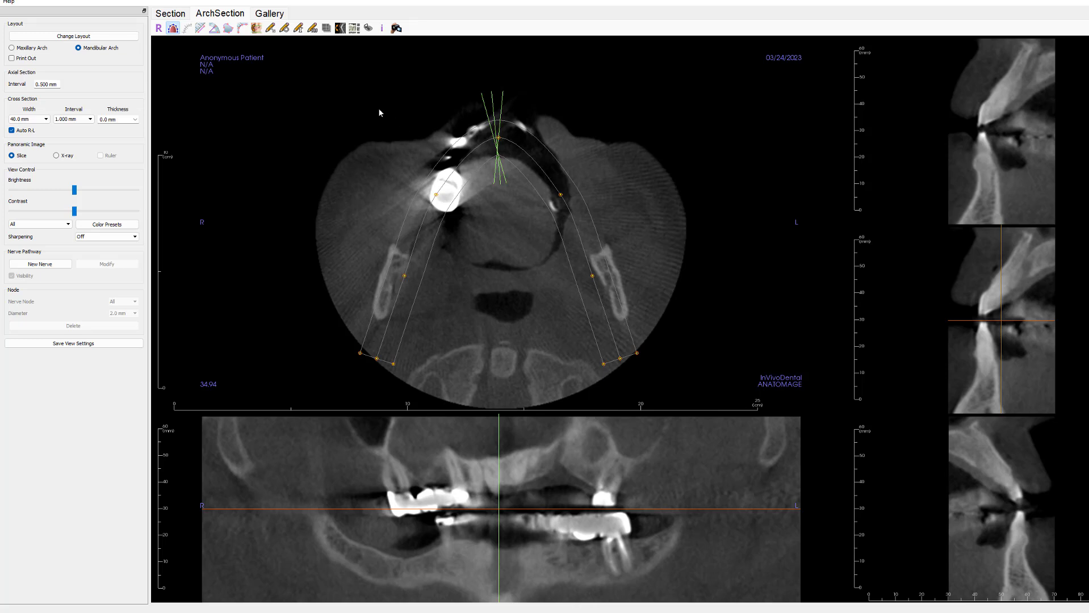
pyautogui.click(259, 32)
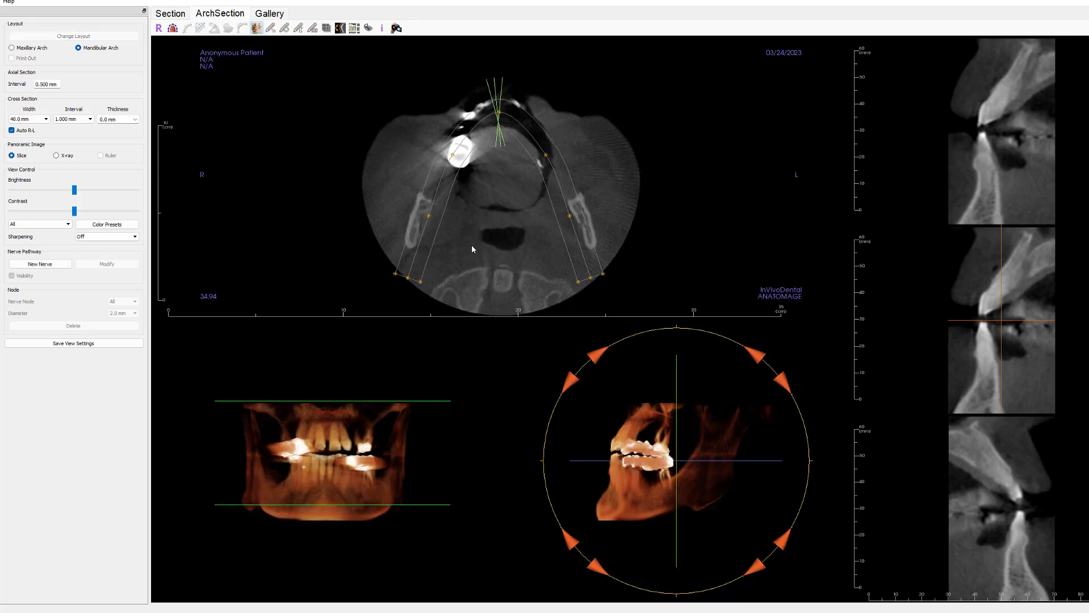
pyautogui.scroll(17, 491, 235)
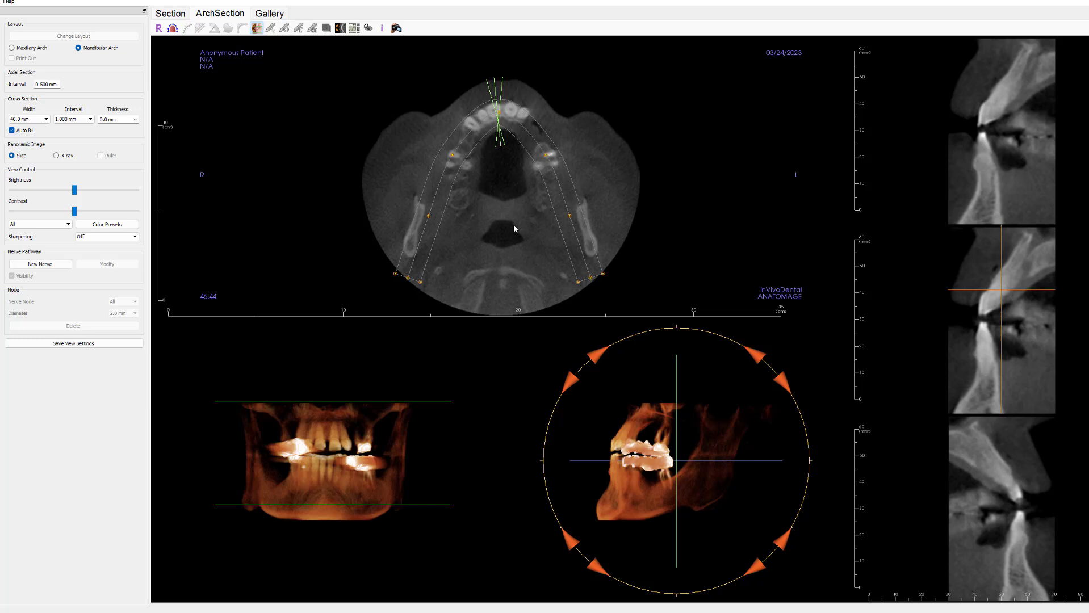
# Move the front nodes of the existing focal trough onto the upper anterior arch in the axial view.
pyautogui.click(499, 115)
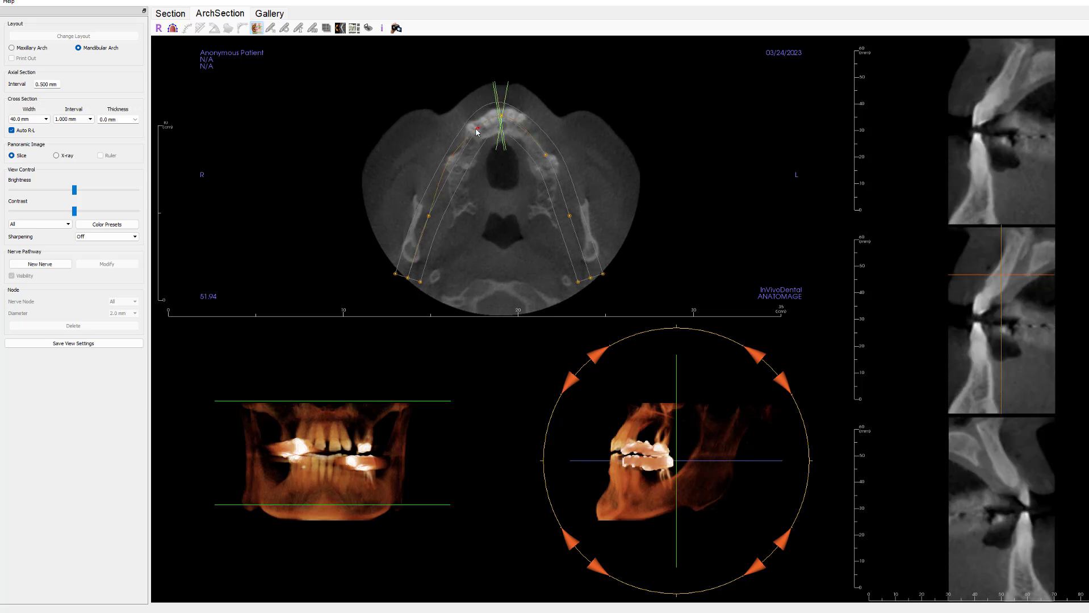
pyautogui.moveTo(476, 128); pyautogui.dragTo(475, 126)
pyautogui.moveTo(546, 155); pyautogui.dragTo(522, 121)
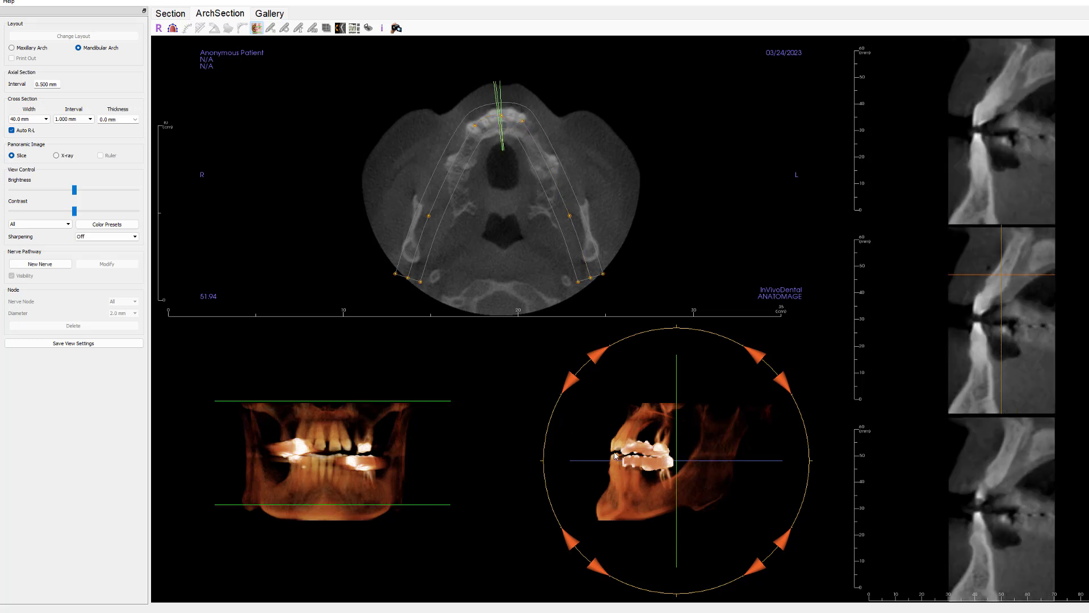
# Tilt the volume forward in the side view and fit the lower range limit to the chin and the upper limit to the condyles.
pyautogui.moveTo(565, 386); pyautogui.dragTo(570, 415)
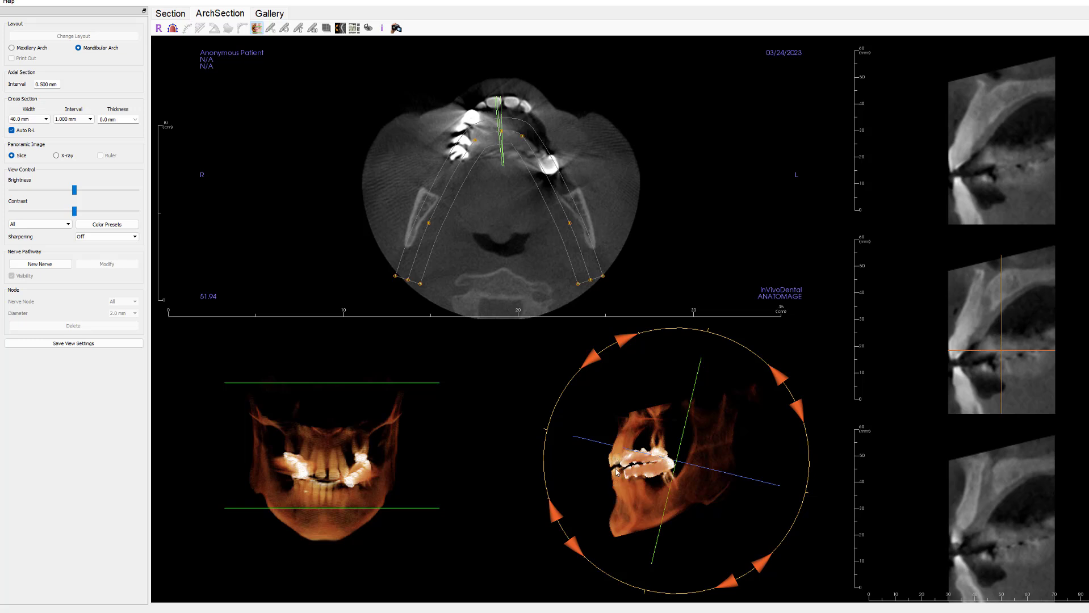
pyautogui.moveTo(591, 362); pyautogui.dragTo(585, 370)
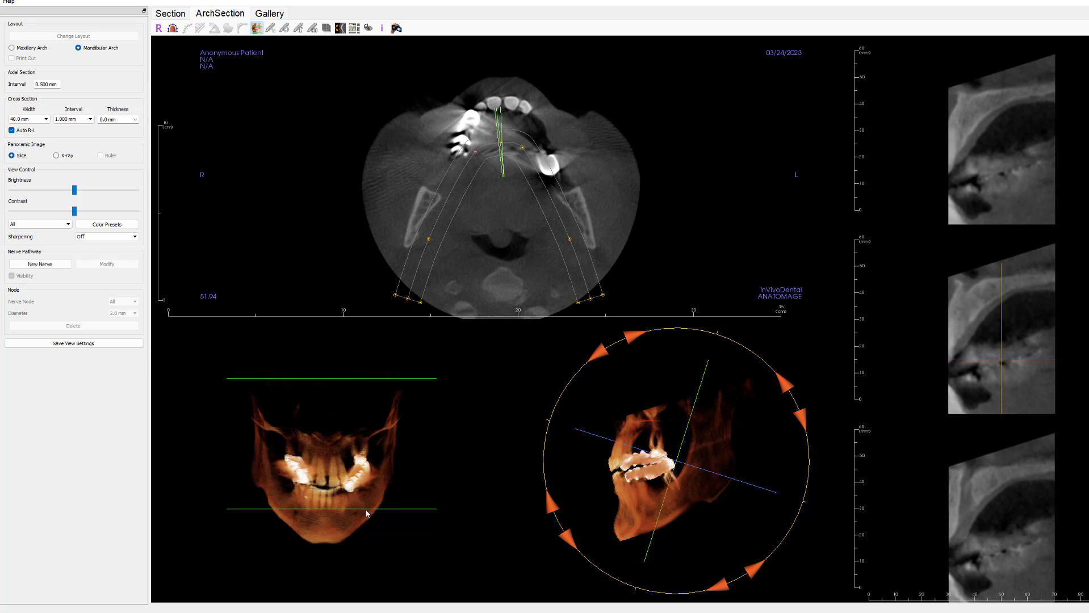
pyautogui.moveTo(366, 514); pyautogui.dragTo(368, 584)
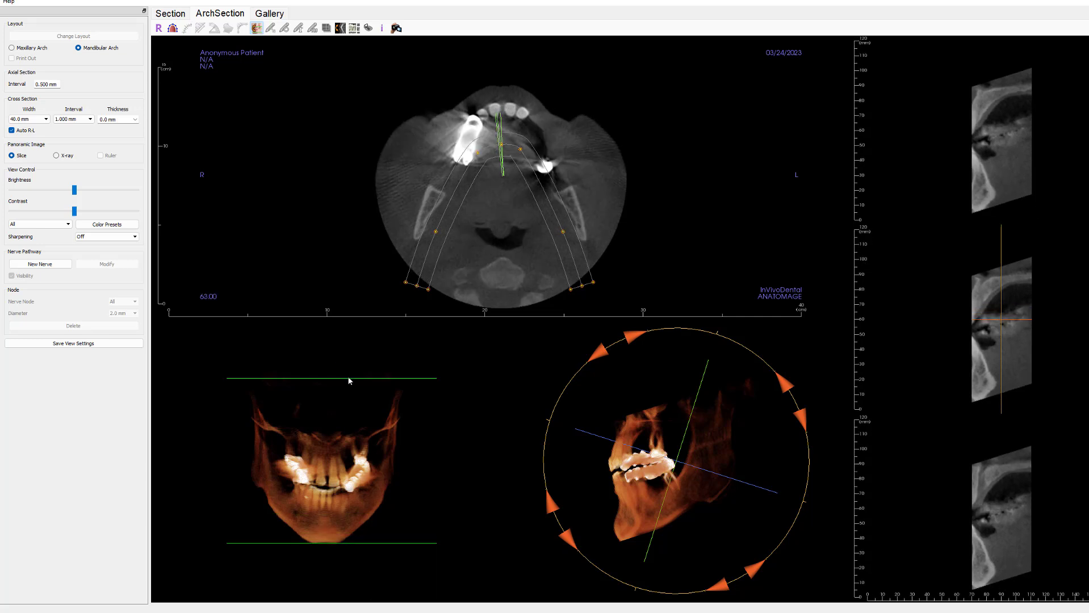
pyautogui.moveTo(349, 379); pyautogui.dragTo(351, 389)
# Page up to the upper arch, move the whole focal trough forward onto it and adjust its left posterior node.
pyautogui.scroll(10, 527, 154)
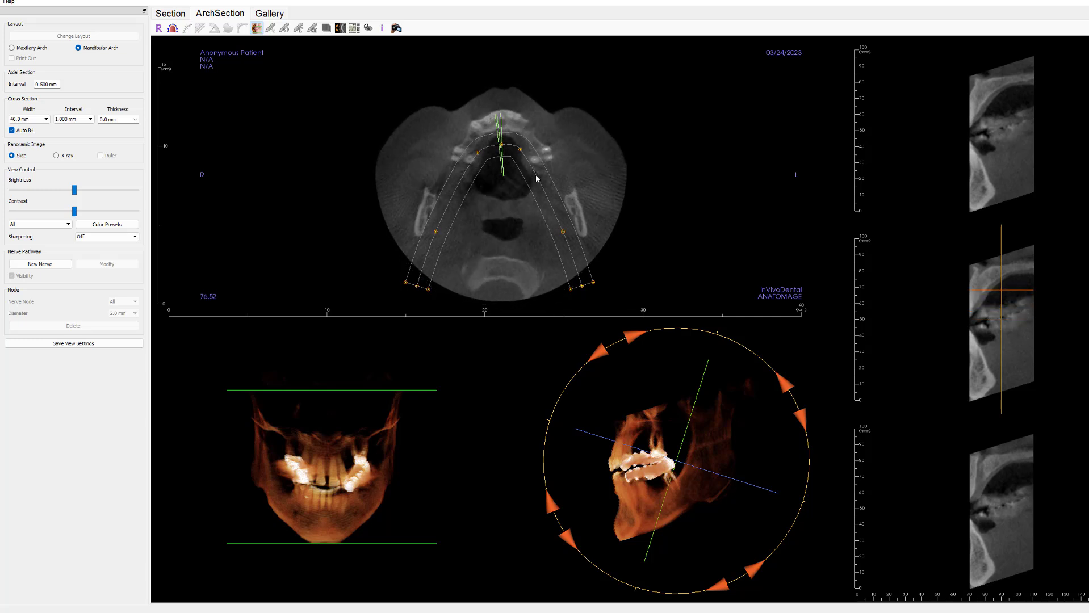
pyautogui.moveTo(536, 179); pyautogui.dragTo(536, 159)
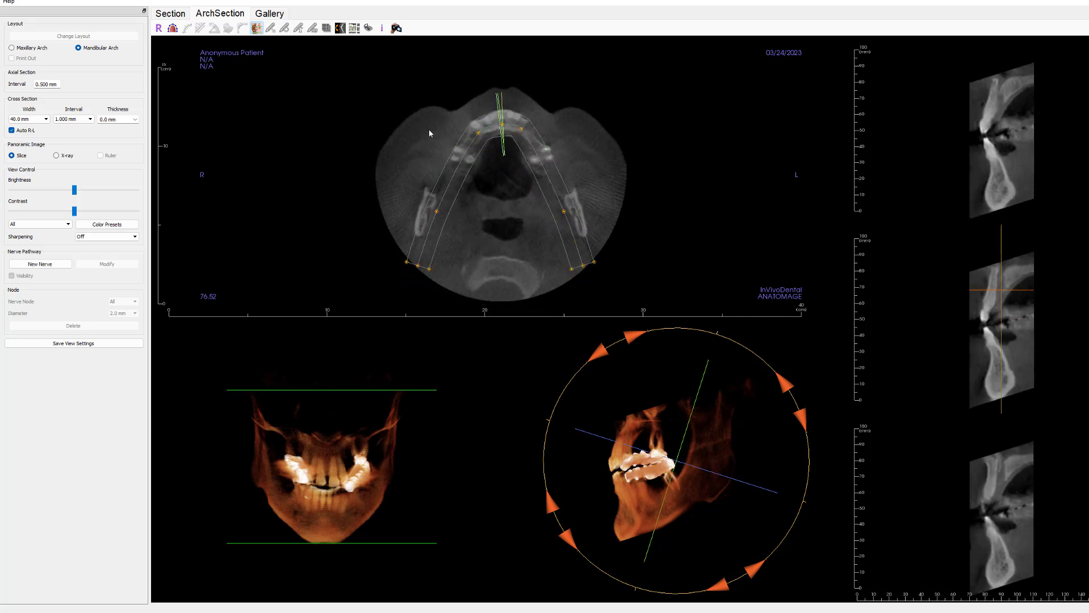
pyautogui.moveTo(561, 213); pyautogui.dragTo(571, 204)
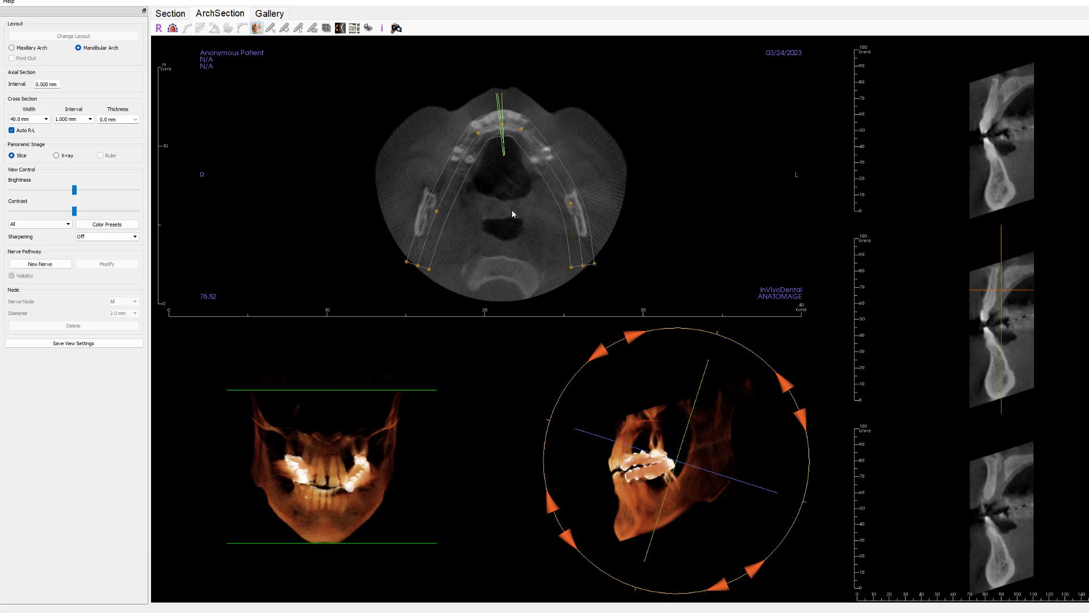
# Create a new focal trough with nine points along the arch, from the patient's right posterior end to the left posterior end.
pyautogui.click(172, 29)
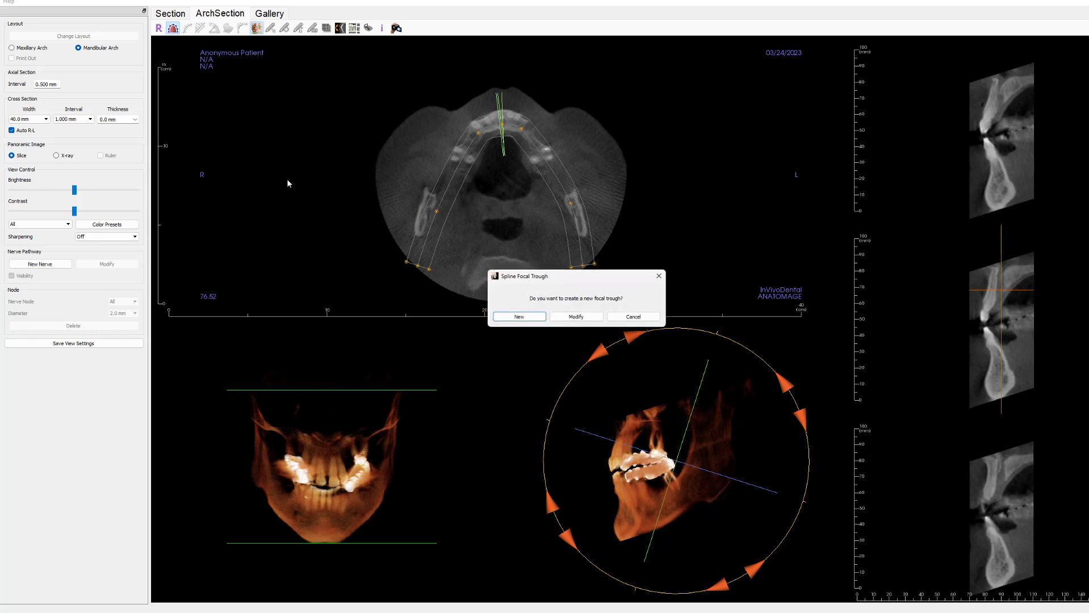
pyautogui.click(525, 317)
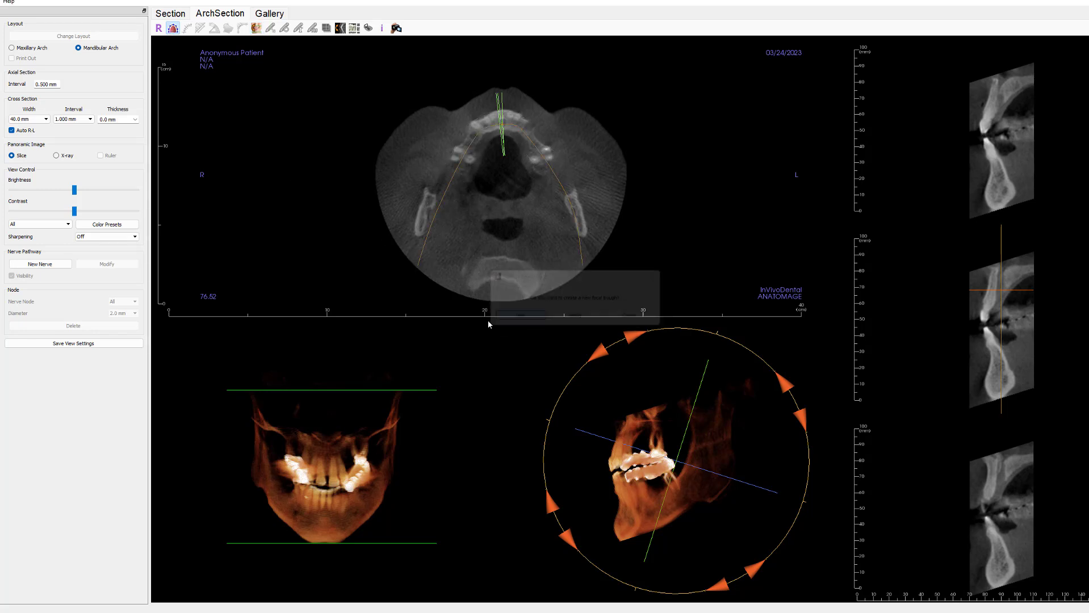
pyautogui.click(400, 290)
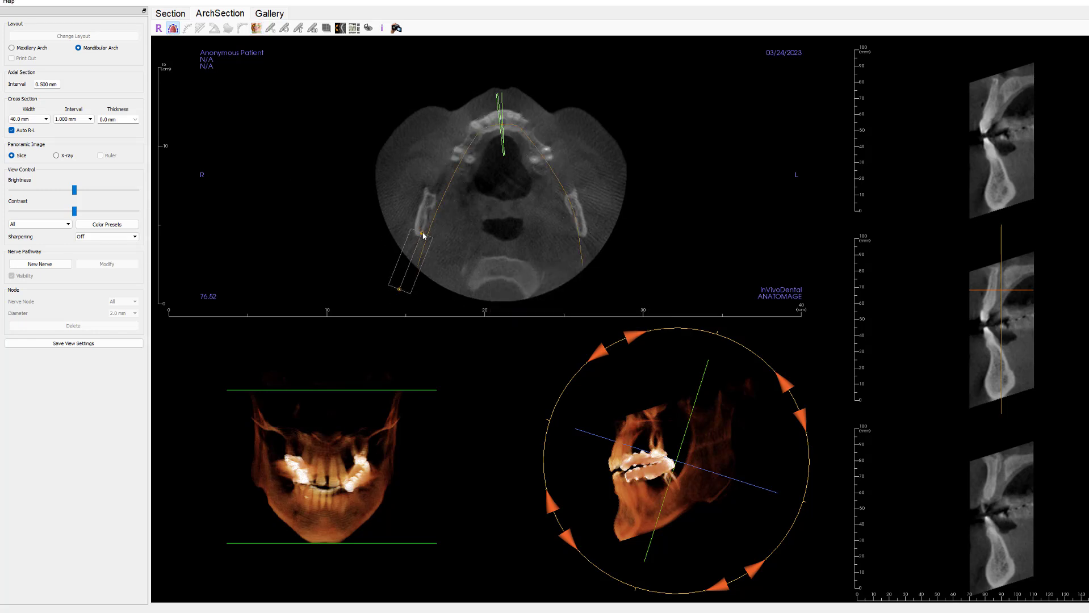
pyautogui.click(422, 233)
pyautogui.click(459, 166)
pyautogui.click(478, 122)
pyautogui.click(502, 114)
pyautogui.click(521, 122)
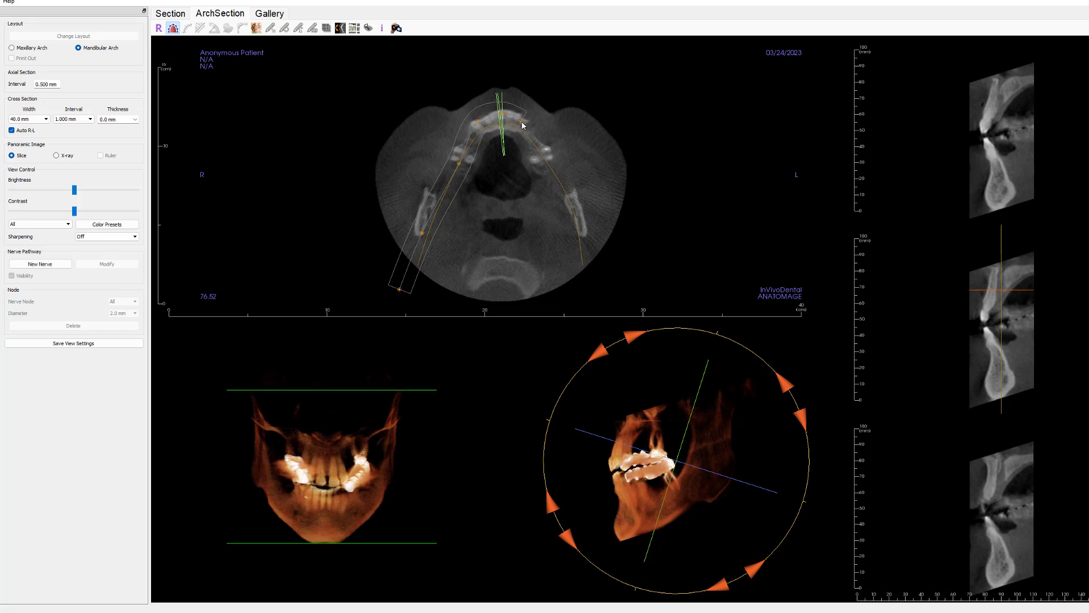
pyautogui.click(542, 154)
pyautogui.click(580, 233)
pyautogui.doubleClick(596, 289)
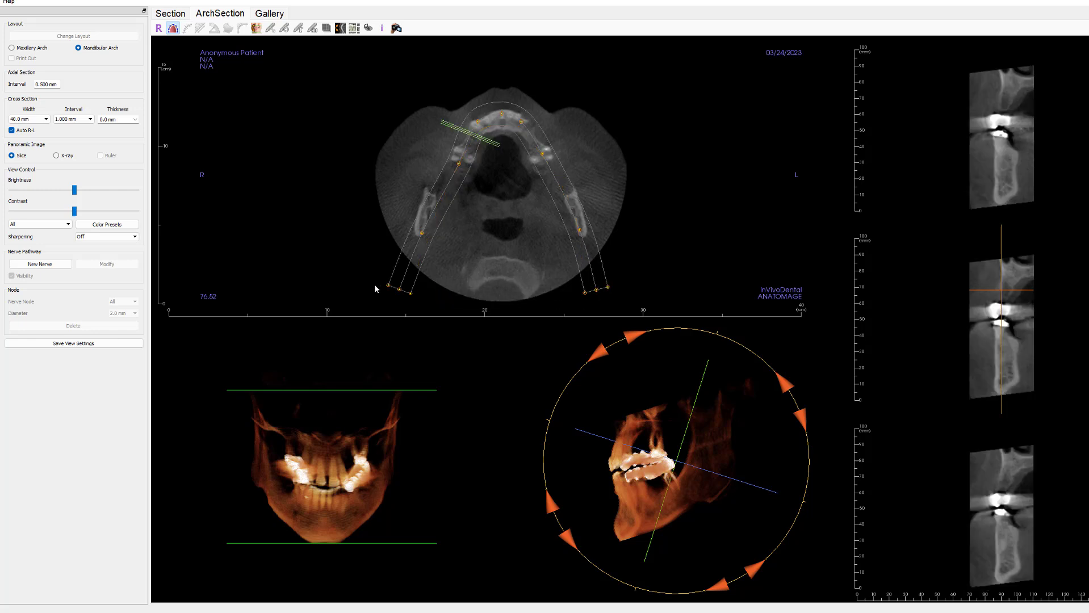
# Adjust the new trough's right posterior end and right front node, and widen the trough slightly.
pyautogui.moveTo(401, 294); pyautogui.dragTo(406, 296)
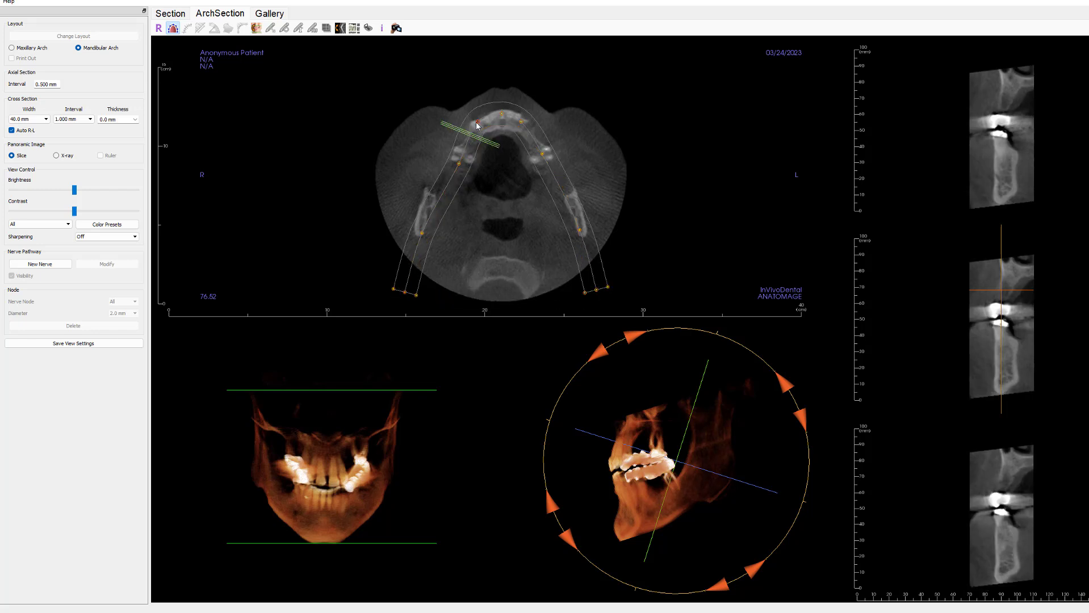
pyautogui.moveTo(477, 123); pyautogui.dragTo(480, 124)
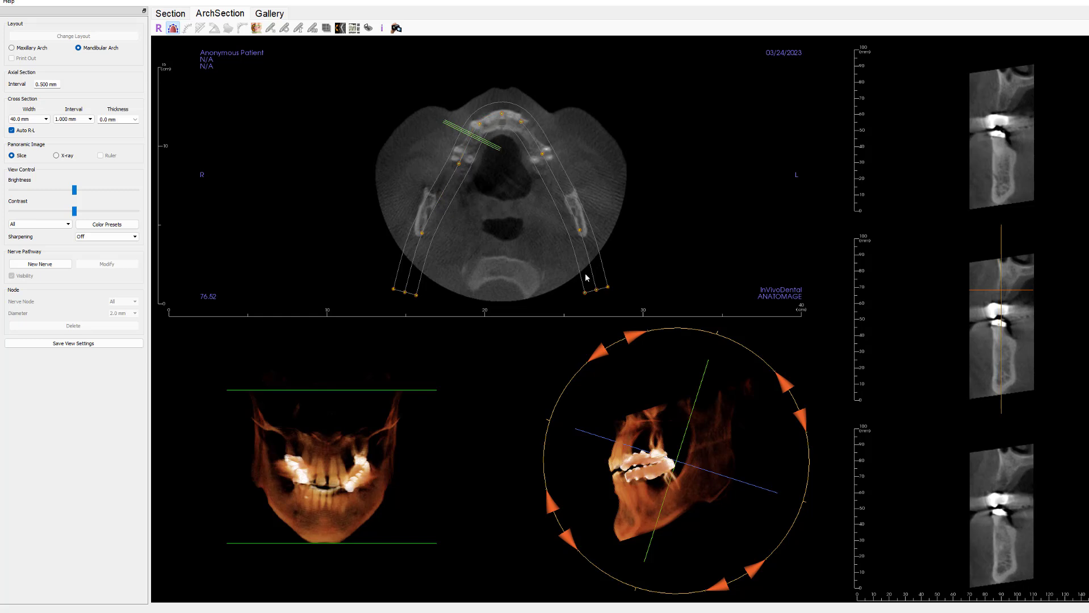
pyautogui.moveTo(608, 288); pyautogui.dragTo(615, 286)
# Page through the axial slices of both jaws to check how the focal trough covers the upper and lower arches.
pyautogui.scroll(20, 539, 233)
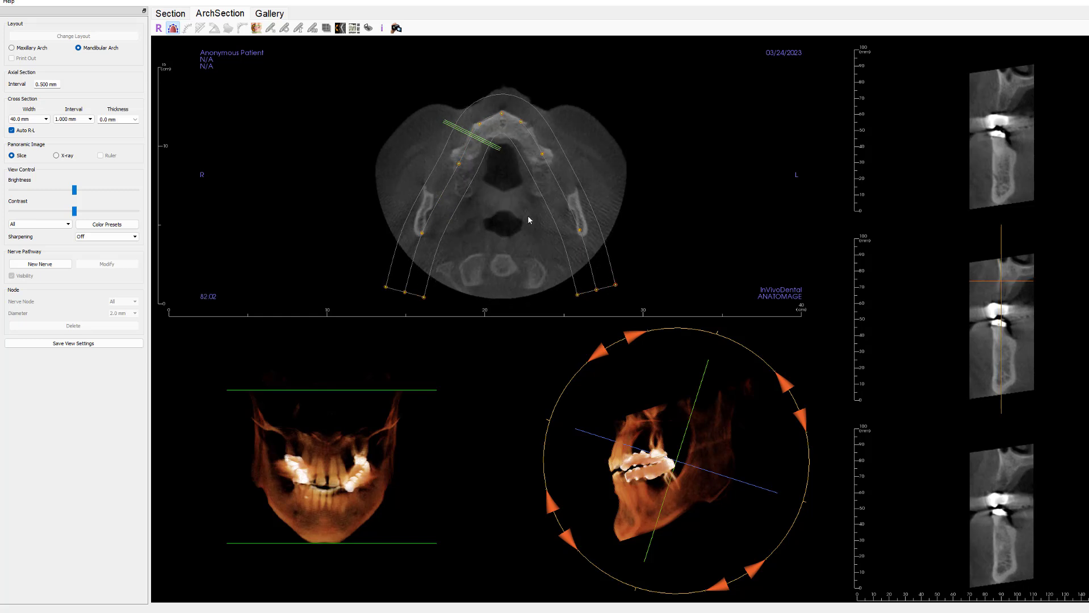
pyautogui.scroll(-20, 547, 170)
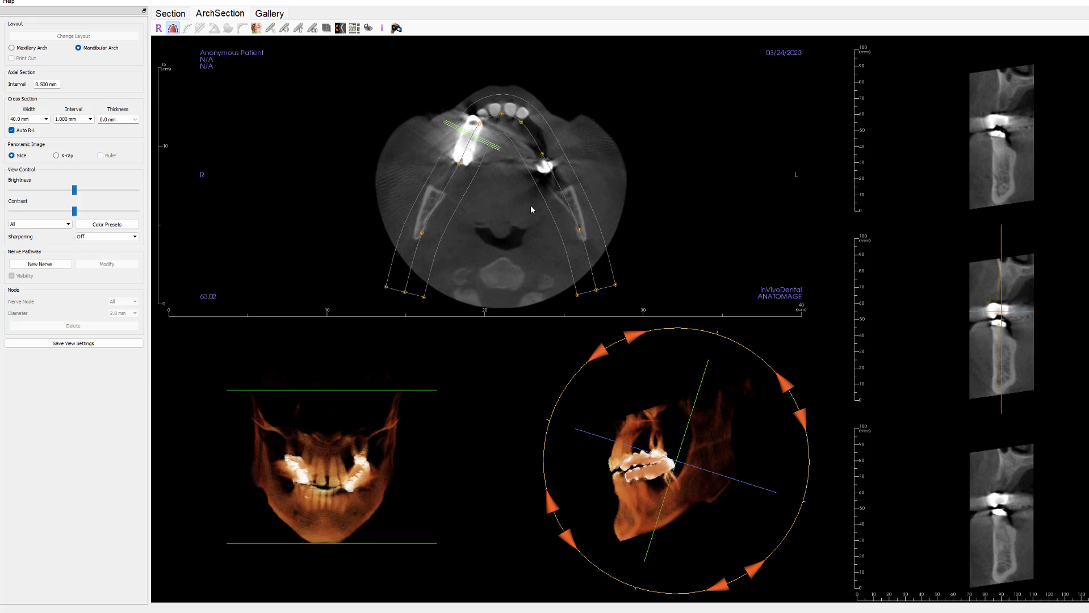
pyautogui.scroll(-14, 544, 224)
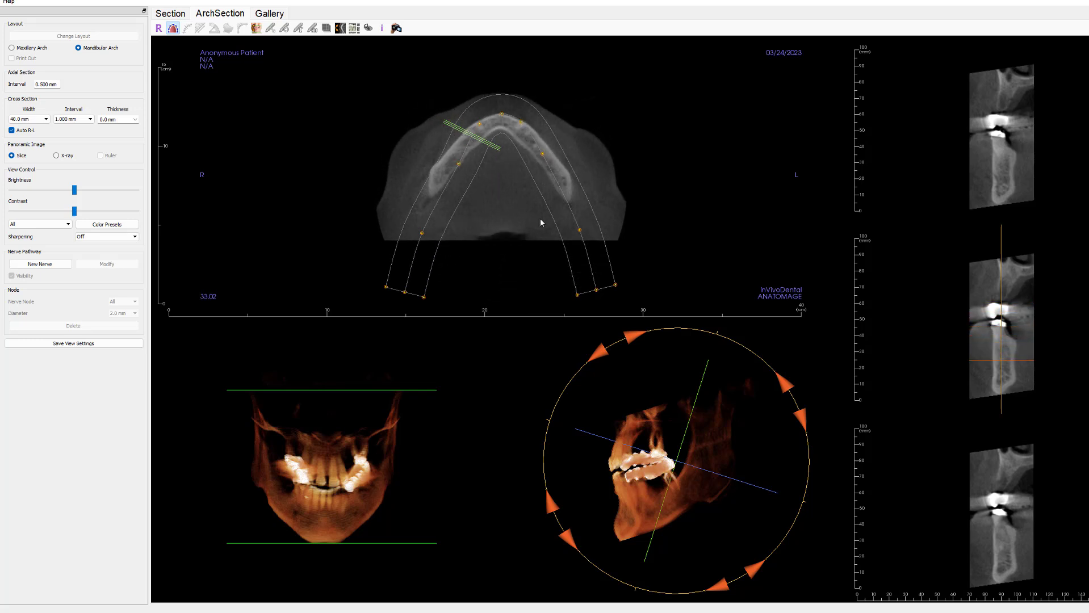
pyautogui.scroll(10, 514, 182)
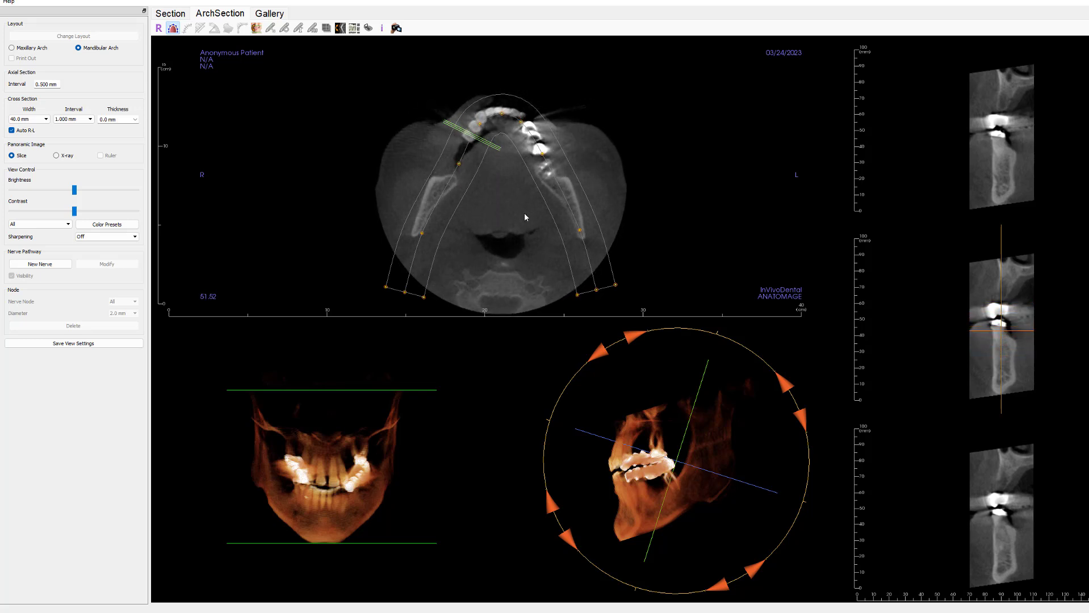
# Hide the patient and software information text overlaid on the axial view.
pyautogui.click(382, 28)
pyautogui.click(382, 30)
pyautogui.click(383, 30)
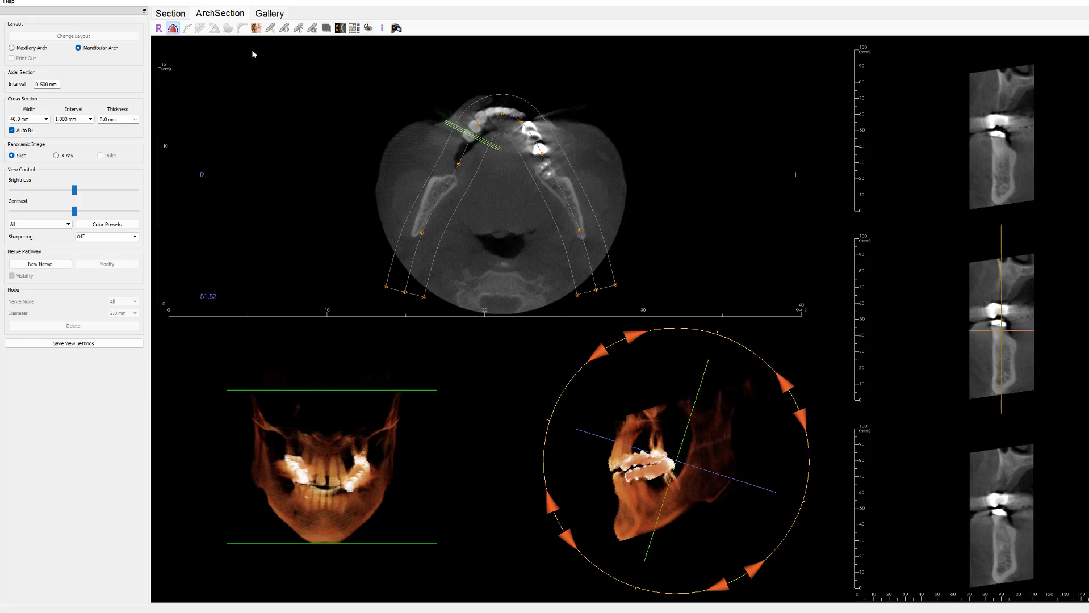
# Finish the patient reorientation and enlarge the resulting panoramic view to fill the display area.
pyautogui.click(256, 28)
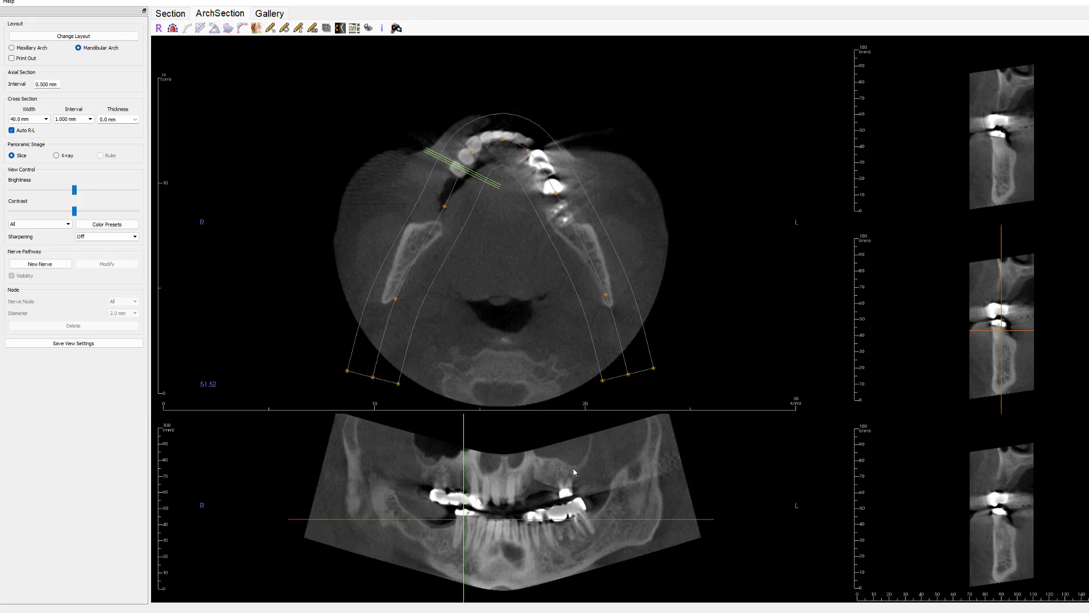
pyautogui.doubleClick(570, 454)
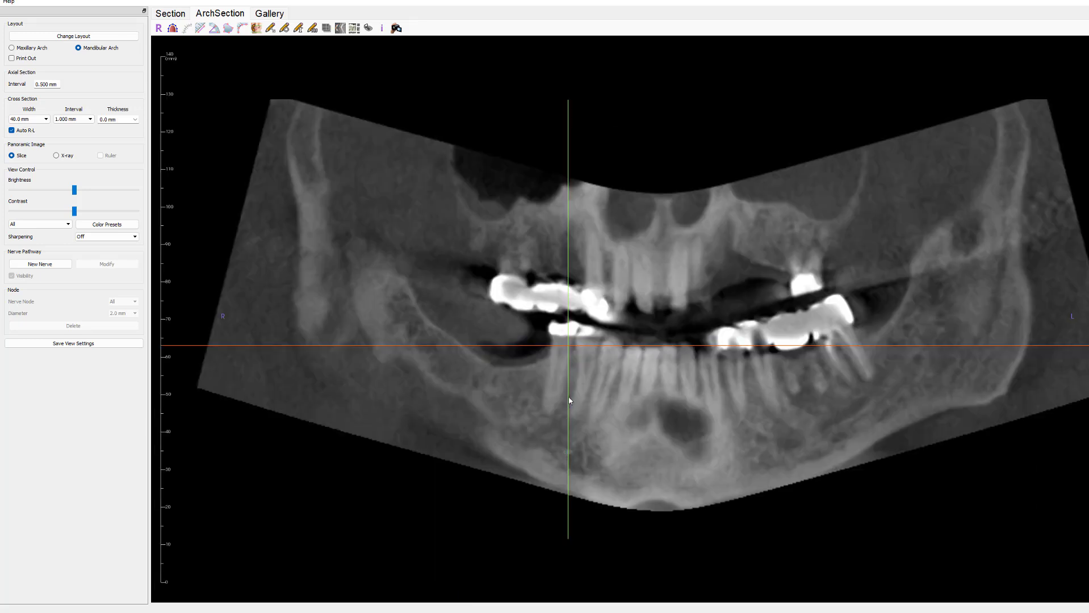
# Hide the reference lines and display the panoramic image as an X-ray without the ruler.
pyautogui.click(368, 28)
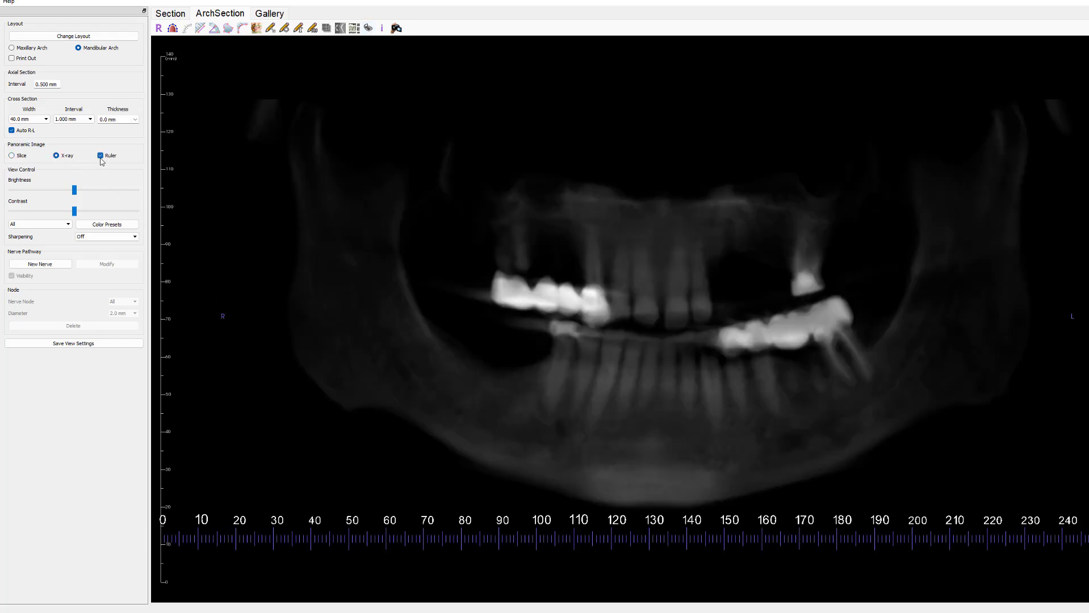
pyautogui.click(100, 156)
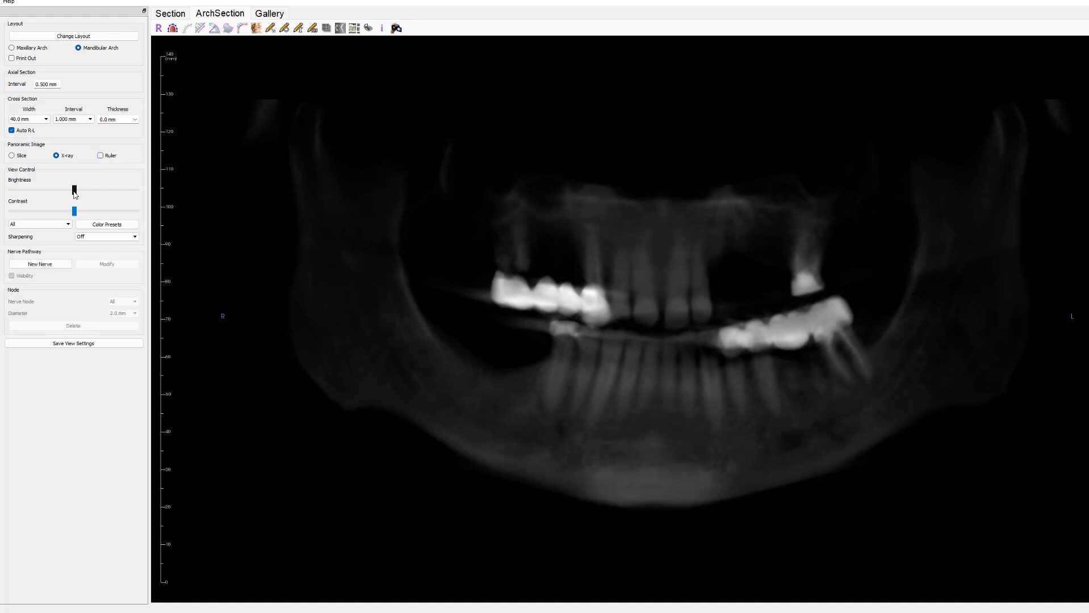
# Raise the brightness and contrast of the X-ray panoramic and enlarge it to fill the display area.
pyautogui.moveTo(74, 190); pyautogui.dragTo(118, 216)
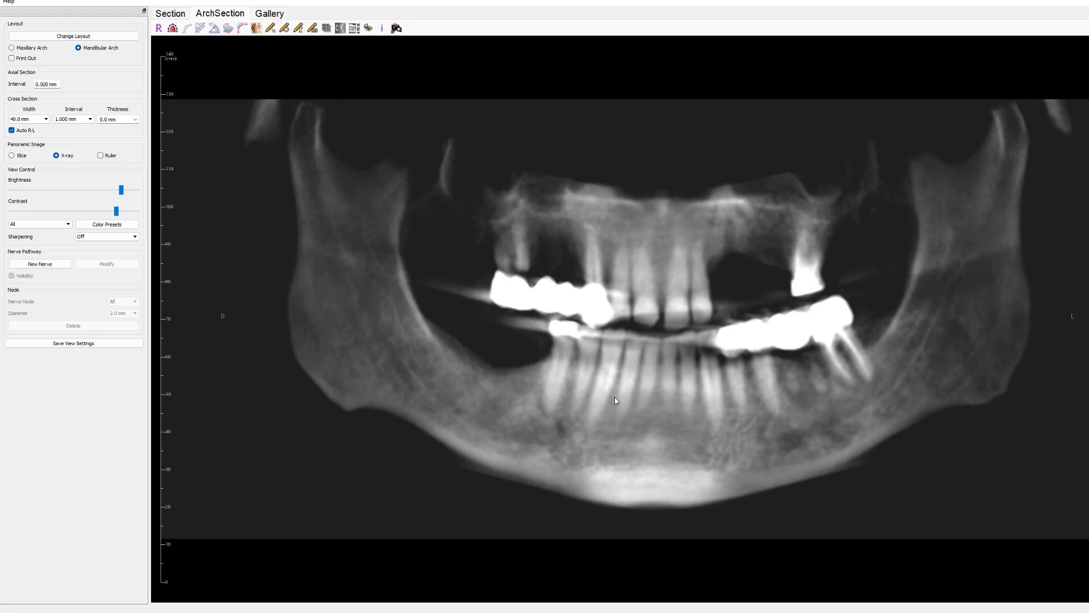
pyautogui.keyDown('ctrl'); pyautogui.moveTo(670, 418); pyautogui.dragTo(691, 354); pyautogui.keyUp('ctrl')
pyautogui.moveTo(649, 296)
pyautogui.keyDown('ctrl'); pyautogui.mouseDown()
pyautogui.moveTo(652, 309)
pyautogui.moveTo(652, 295)
pyautogui.mouseUp(); pyautogui.keyUp('ctrl')
pyautogui.moveTo(645, 331); pyautogui.dragTo(646, 322)
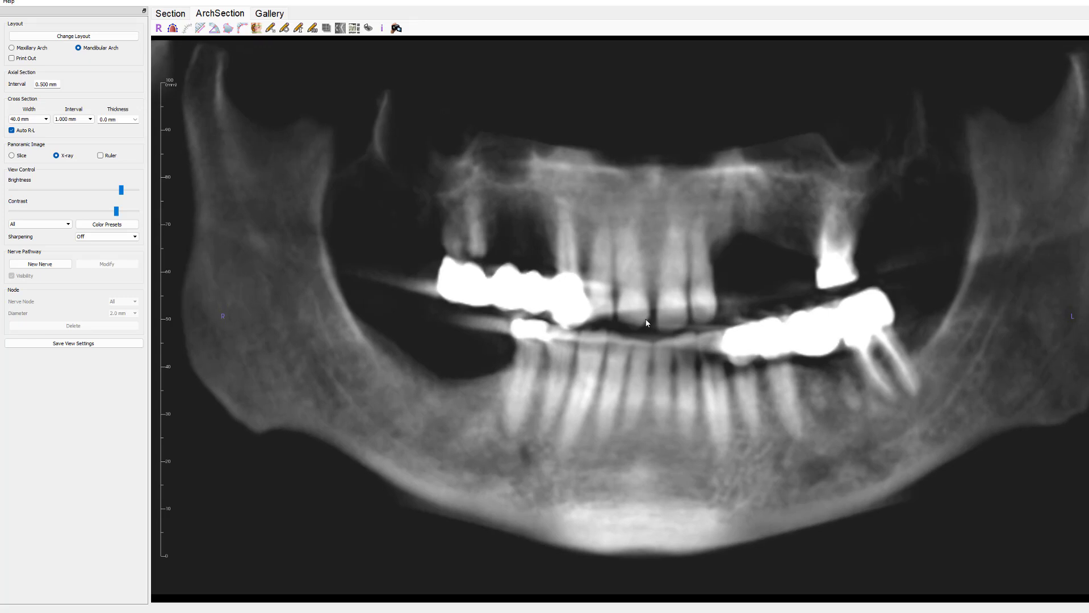
pyautogui.click(170, 13)
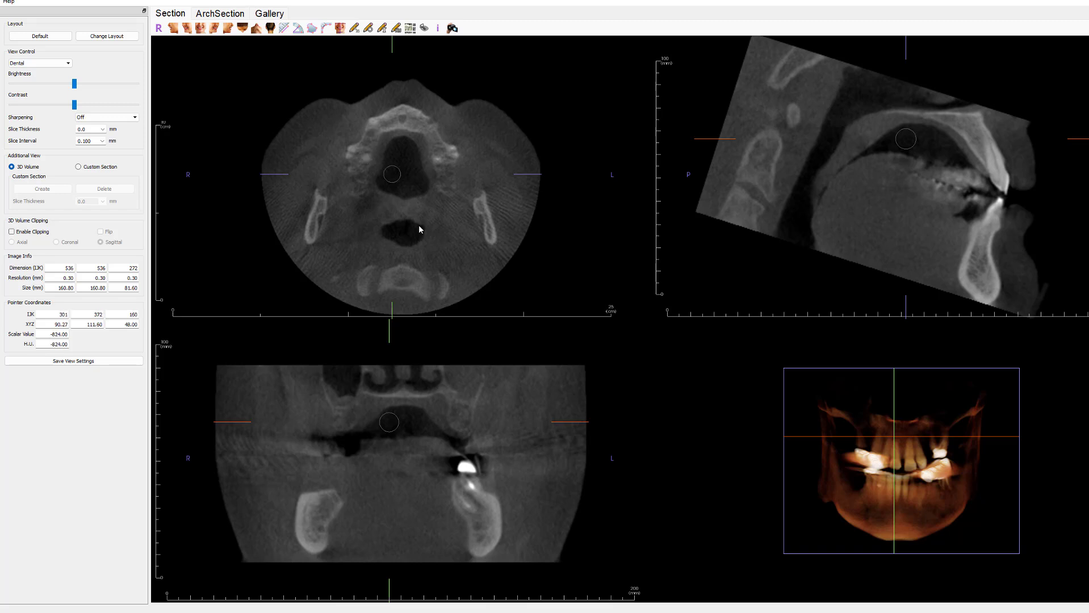
pyautogui.press('space')
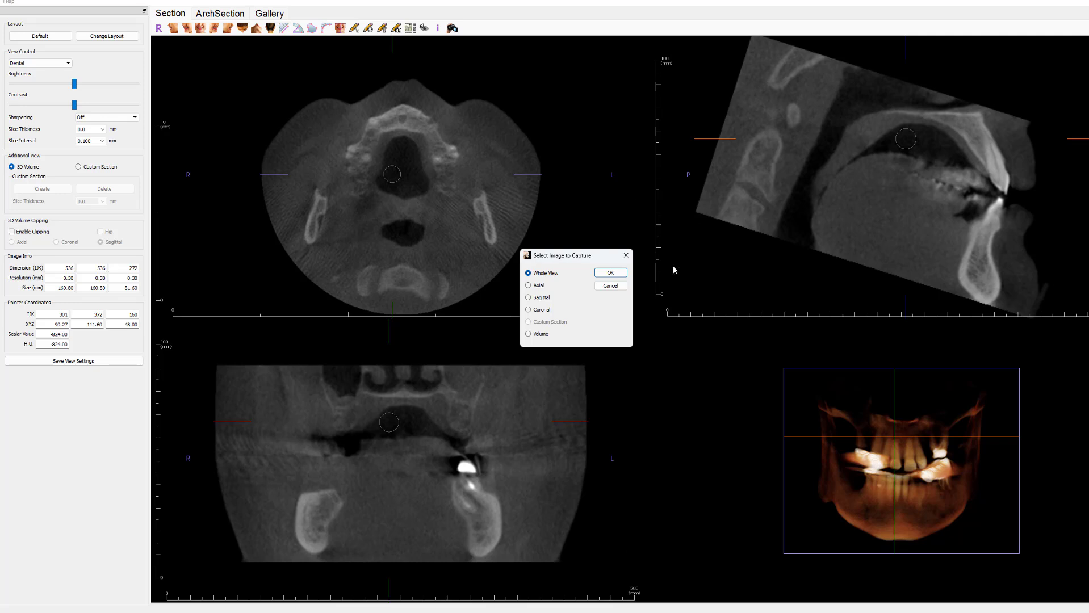
pyautogui.click(542, 299)
pyautogui.click(611, 286)
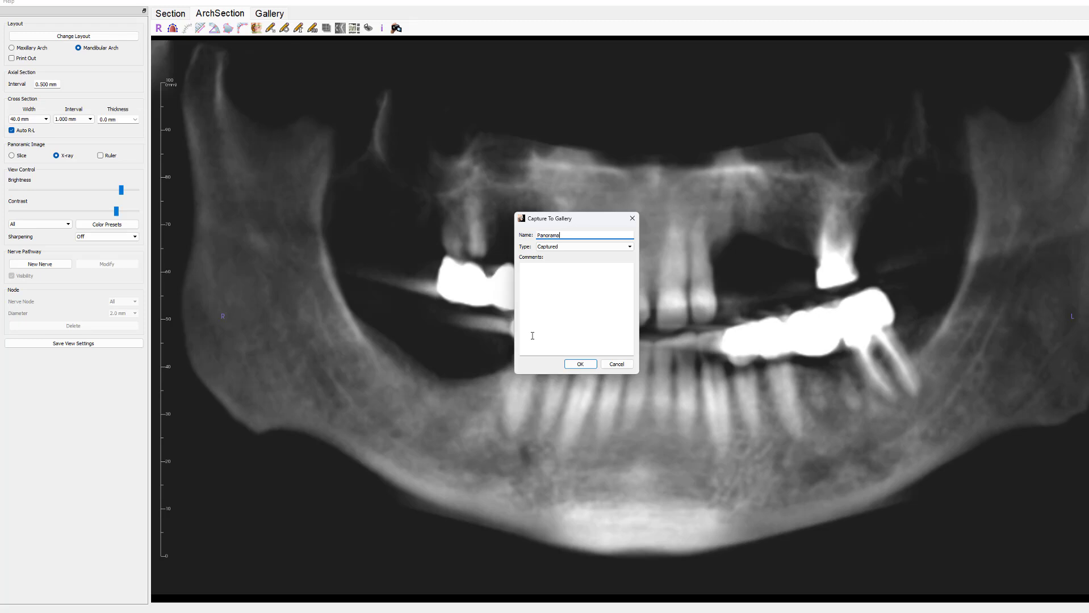
# Capture the X-ray panoramic to the gallery as Panoramic and look at its image export options there without exporting.
pyautogui.press('Return')
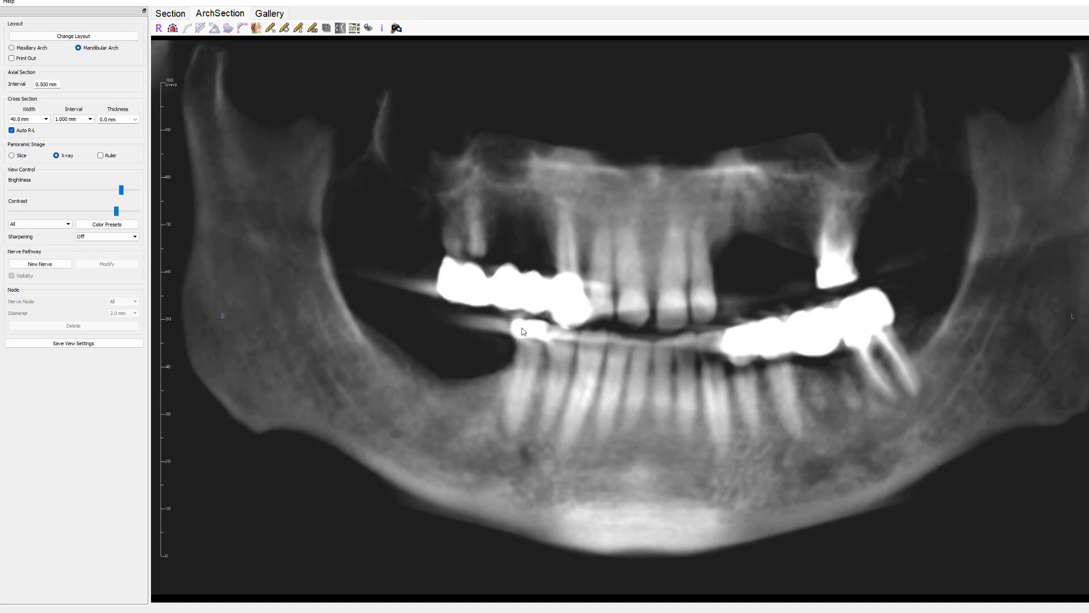
pyautogui.click(274, 15)
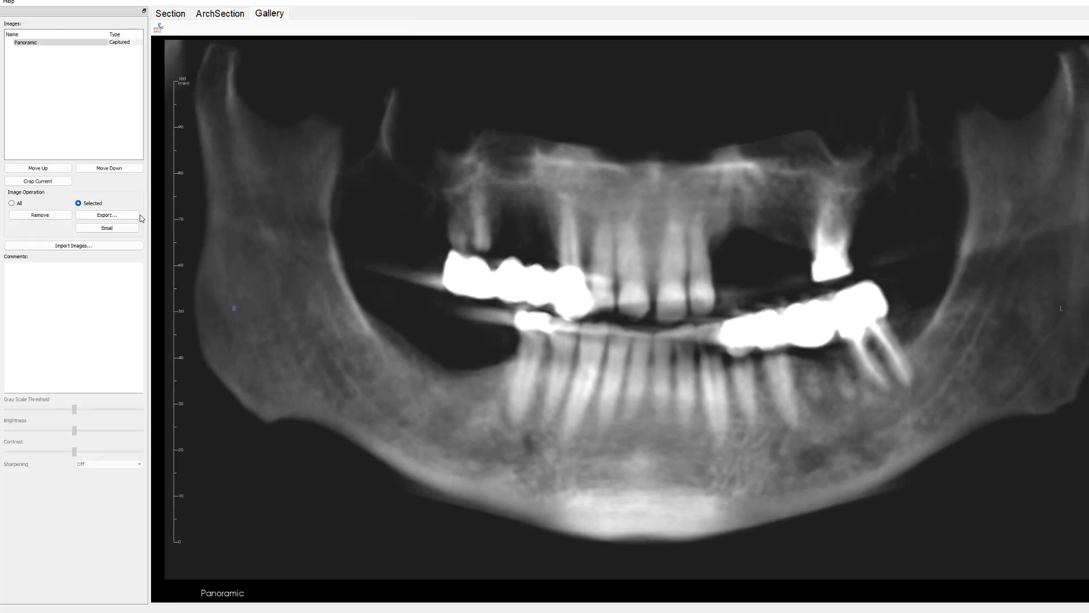
pyautogui.click(107, 215)
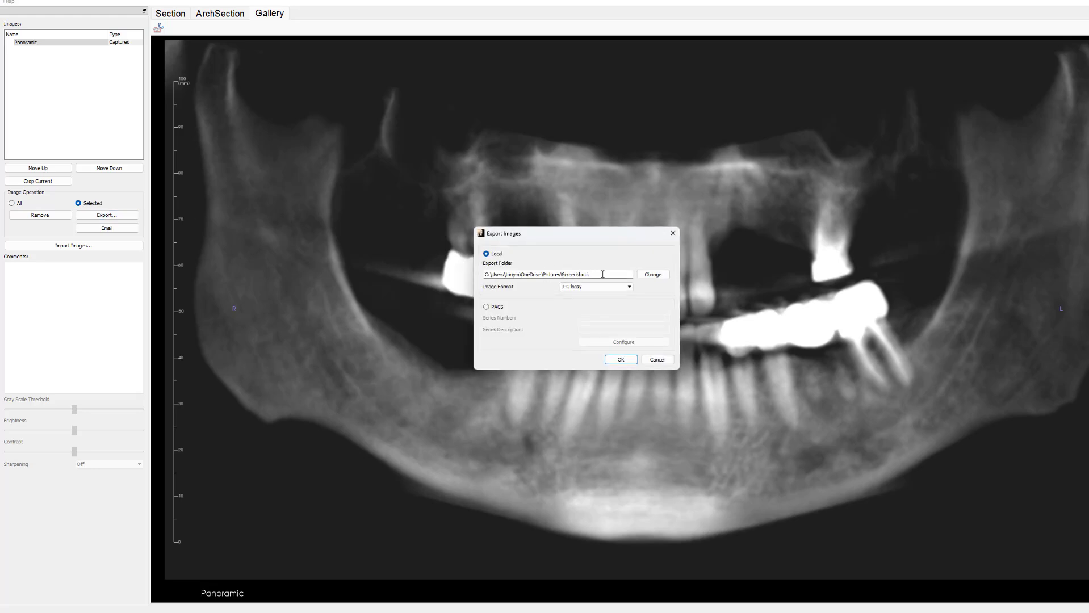
pyautogui.click(656, 359)
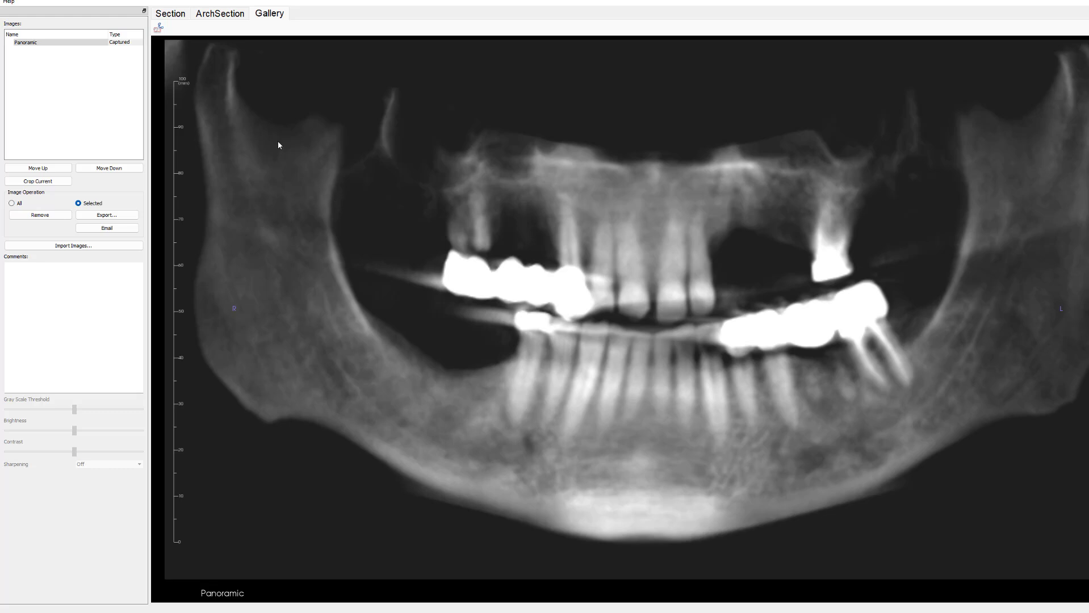
# Return to the arch section view, display the panoramic as a slice, and lower its brightness and contrast.
pyautogui.click(204, 19)
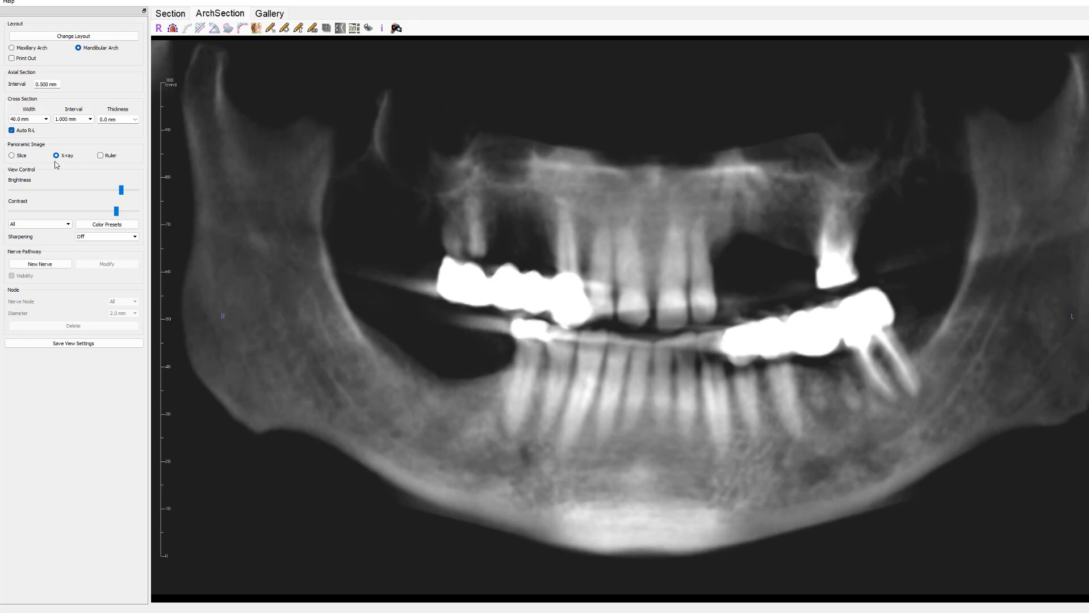
pyautogui.click(12, 155)
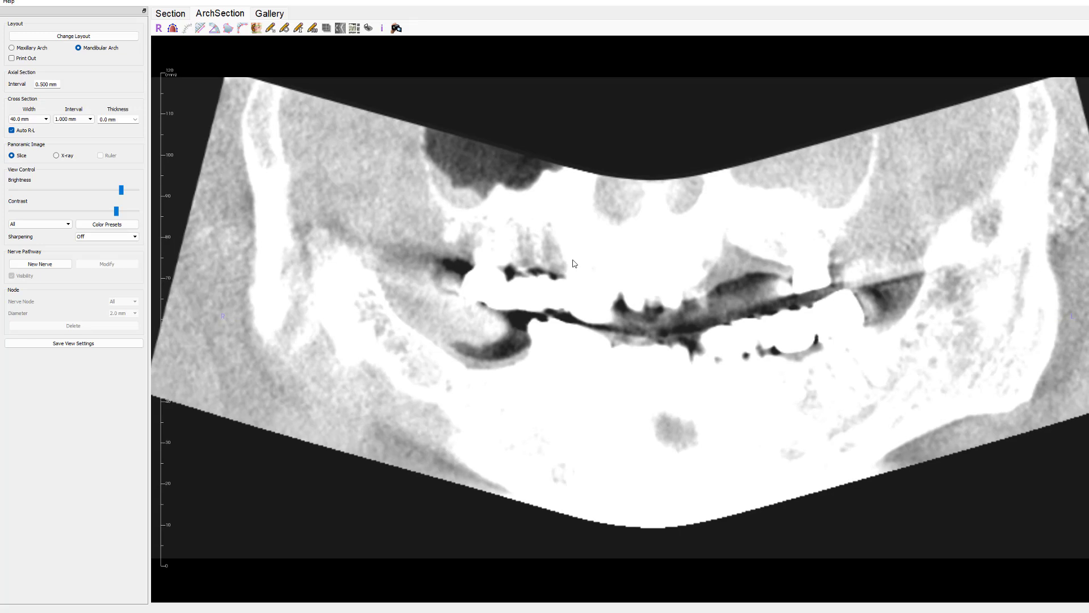
pyautogui.moveTo(121, 190); pyautogui.dragTo(96, 215)
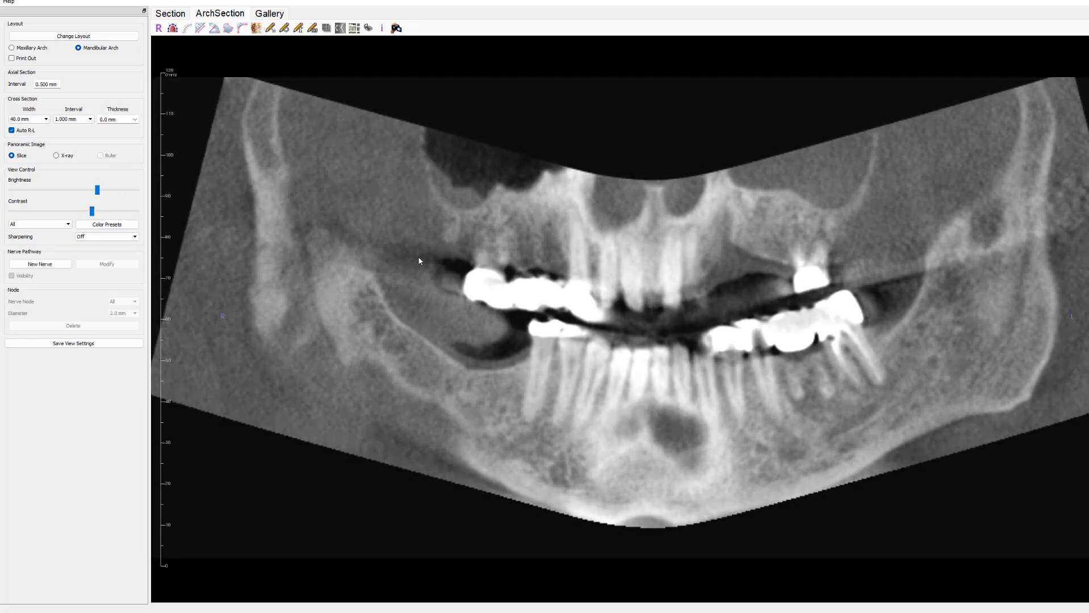
# Restore the multi-view arrangement and change its layout to Axial, Pano, 1 Cross Section.
pyautogui.doubleClick(510, 242)
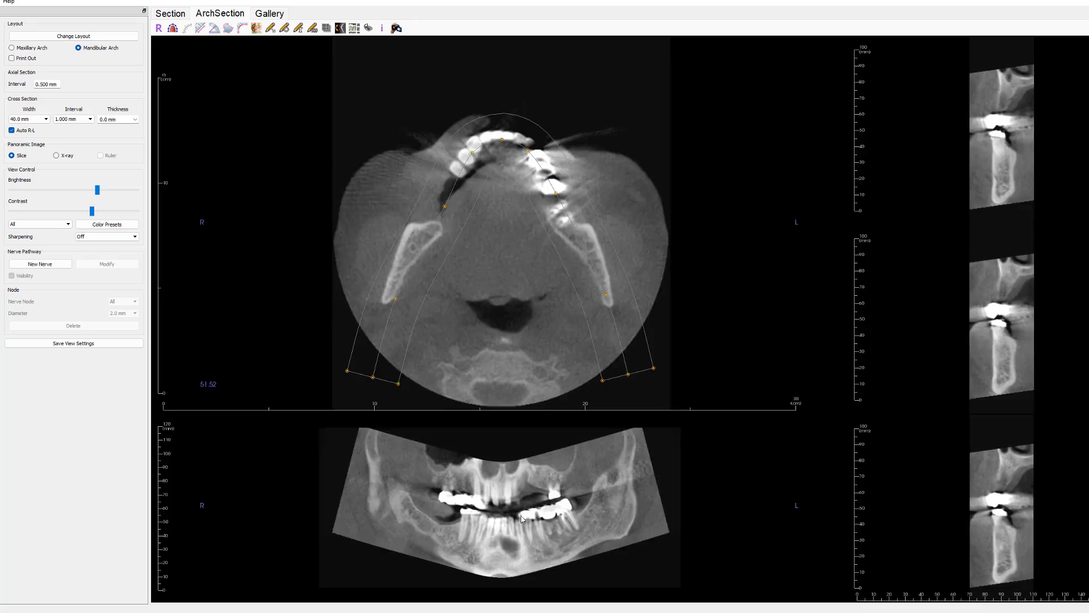
pyautogui.moveTo(546, 545)
pyautogui.mouseDown(button='right')
pyautogui.moveTo(545, 515)
pyautogui.moveTo(555, 534)
pyautogui.mouseUp(button='right')
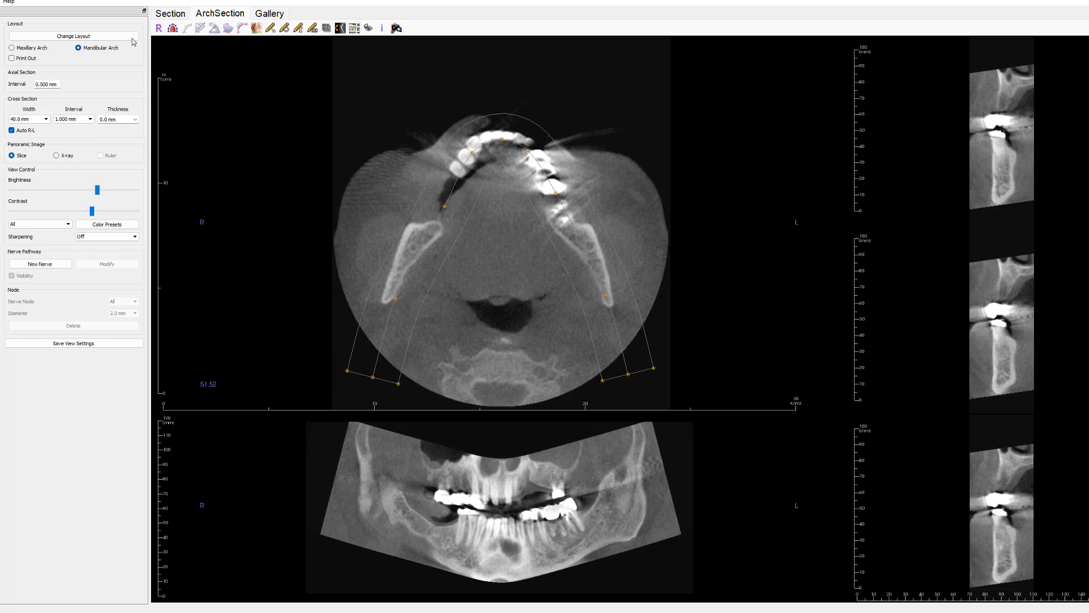
pyautogui.click(93, 36)
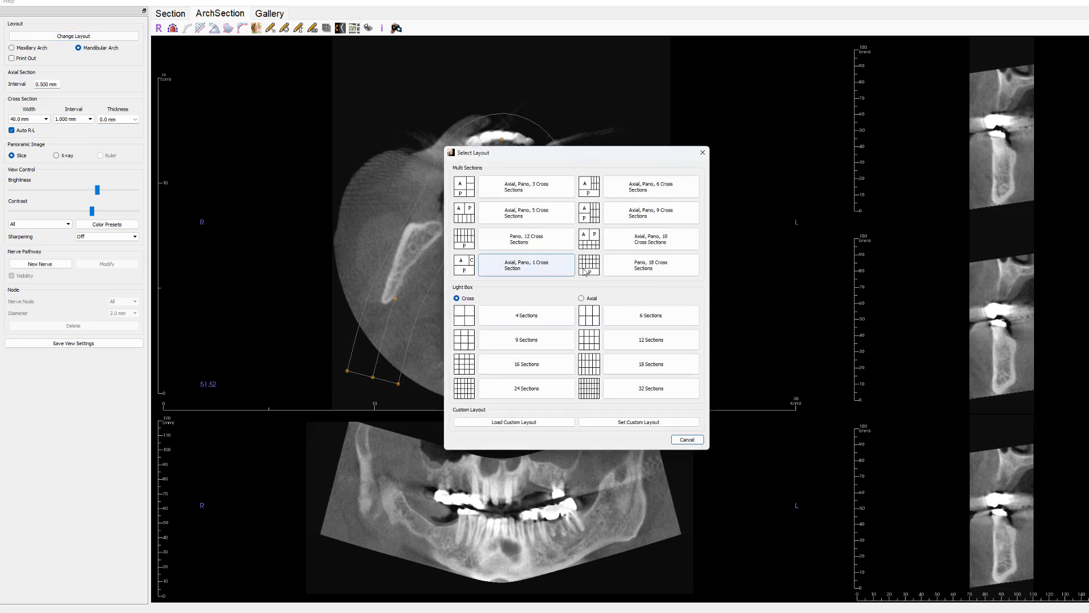
pyautogui.click(520, 270)
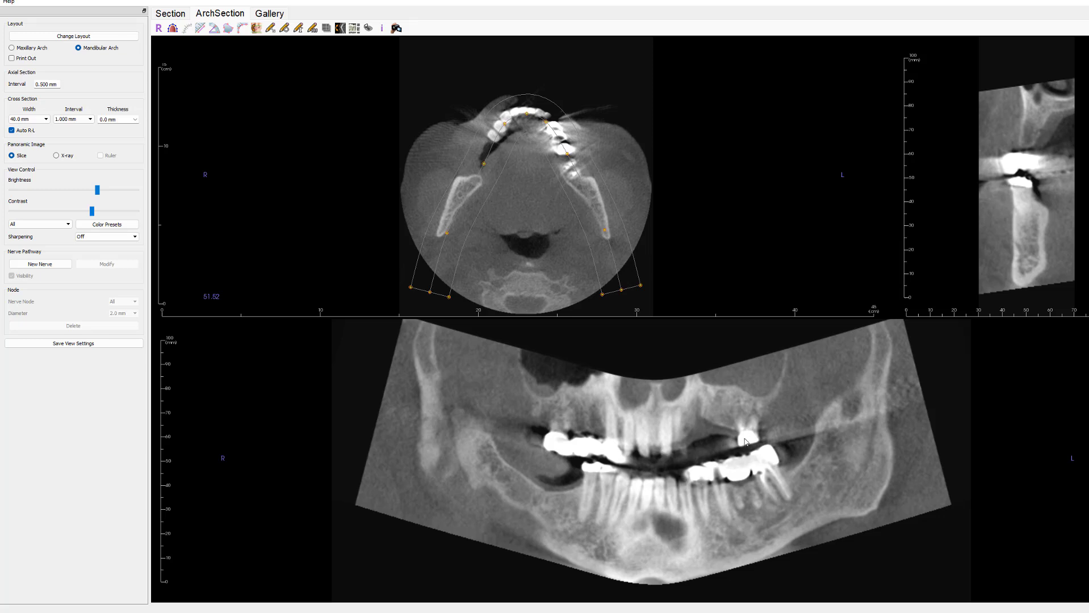
# Show the reference lines again and enlarge both the panoramic and the cross-section views.
pyautogui.click(368, 28)
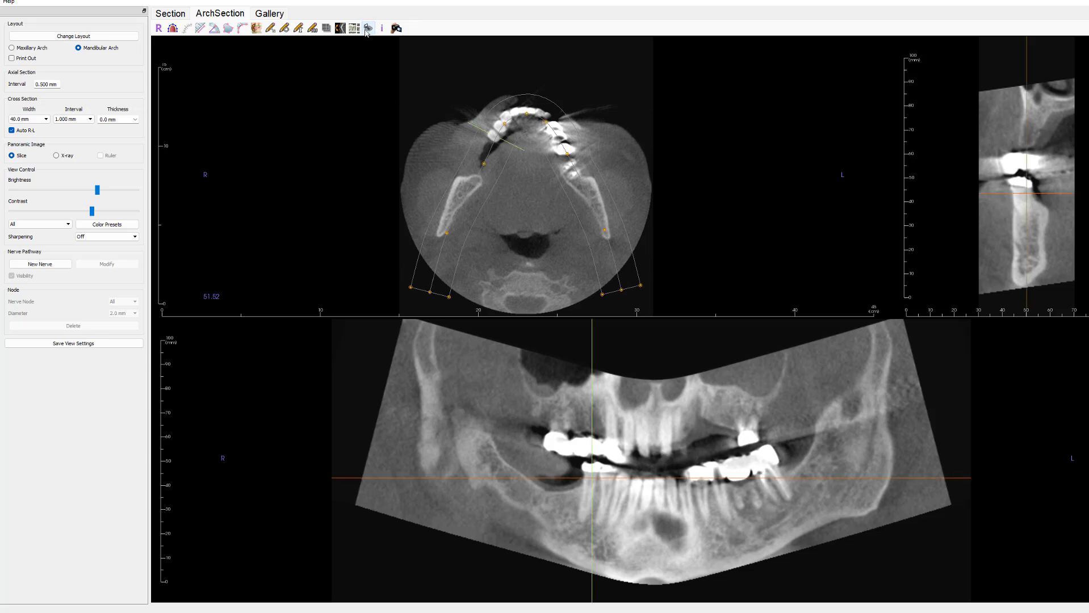
pyautogui.scroll(1, 696, 545)
pyautogui.scroll(4, 696, 545)
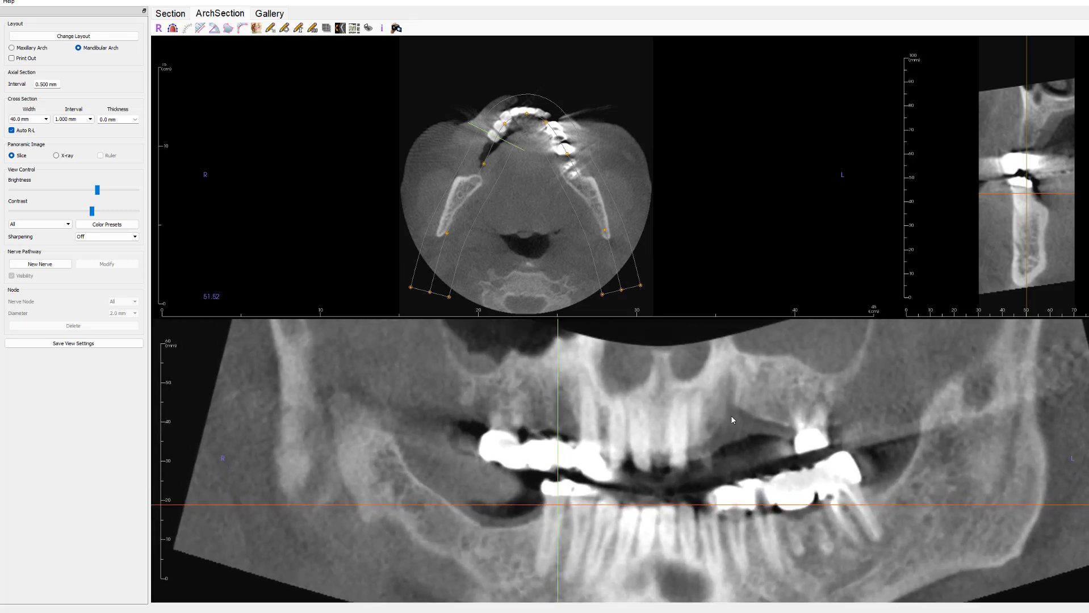
pyautogui.scroll(3, 976, 219)
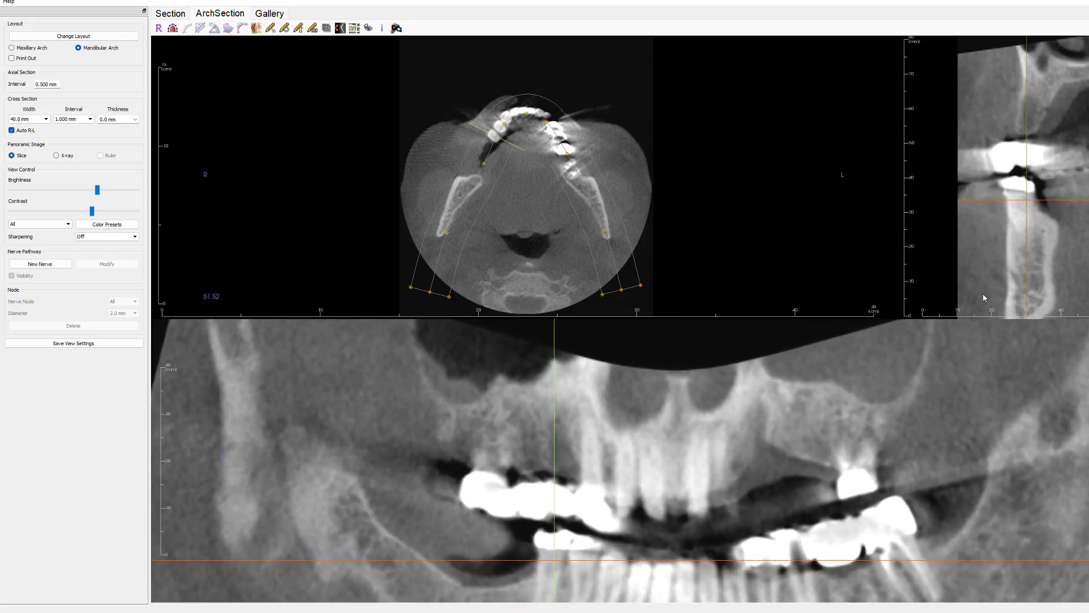
pyautogui.scroll(2, 994, 270)
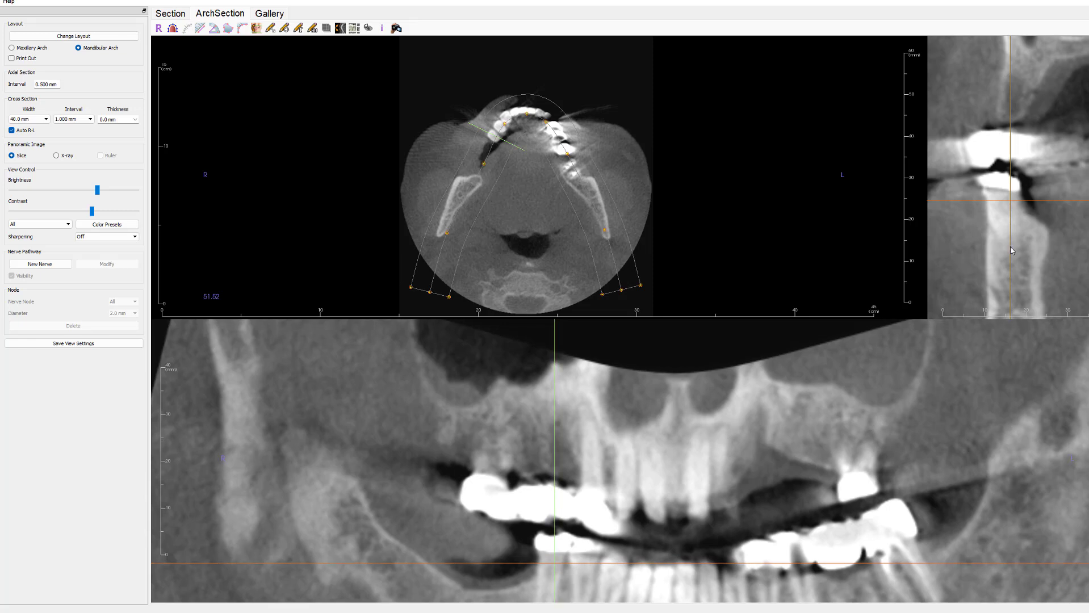
# Move the panoramic slice position buccally and lingually within the cross-section to examine the teeth and jaw at different depths.
pyautogui.moveTo(1011, 247)
pyautogui.mouseDown()
pyautogui.moveTo(1027, 250)
pyautogui.moveTo(973, 249)
pyautogui.moveTo(1050, 260)
pyautogui.moveTo(1010, 259)
pyautogui.moveTo(997, 244)
pyautogui.mouseUp()
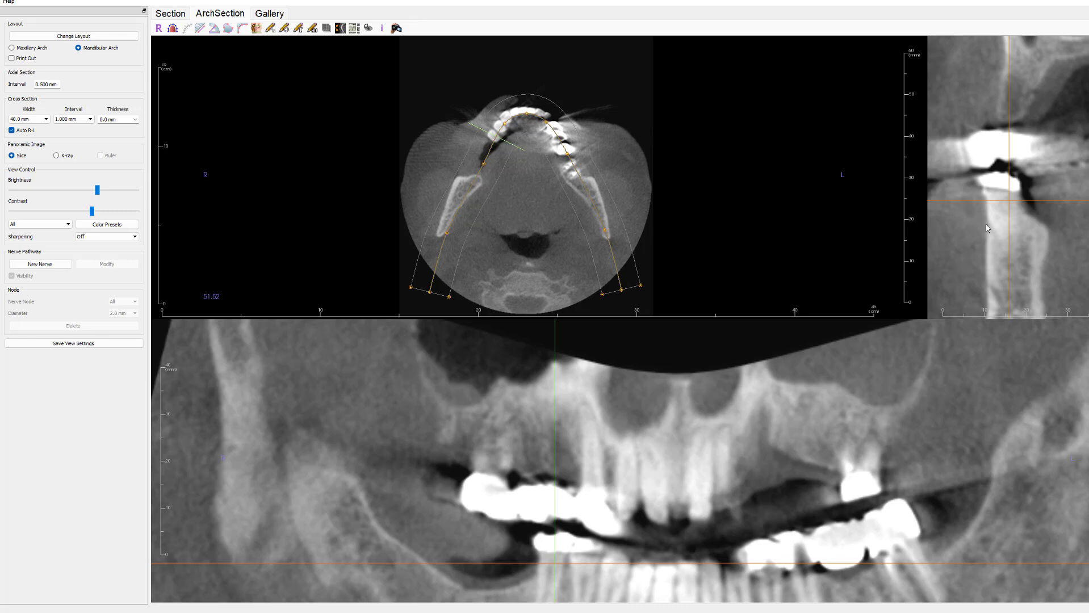
pyautogui.moveTo(1008, 256)
pyautogui.mouseDown()
pyautogui.moveTo(989, 258)
pyautogui.moveTo(1029, 268)
pyautogui.moveTo(982, 257)
pyautogui.moveTo(1060, 266)
pyautogui.moveTo(1016, 255)
pyautogui.mouseUp()
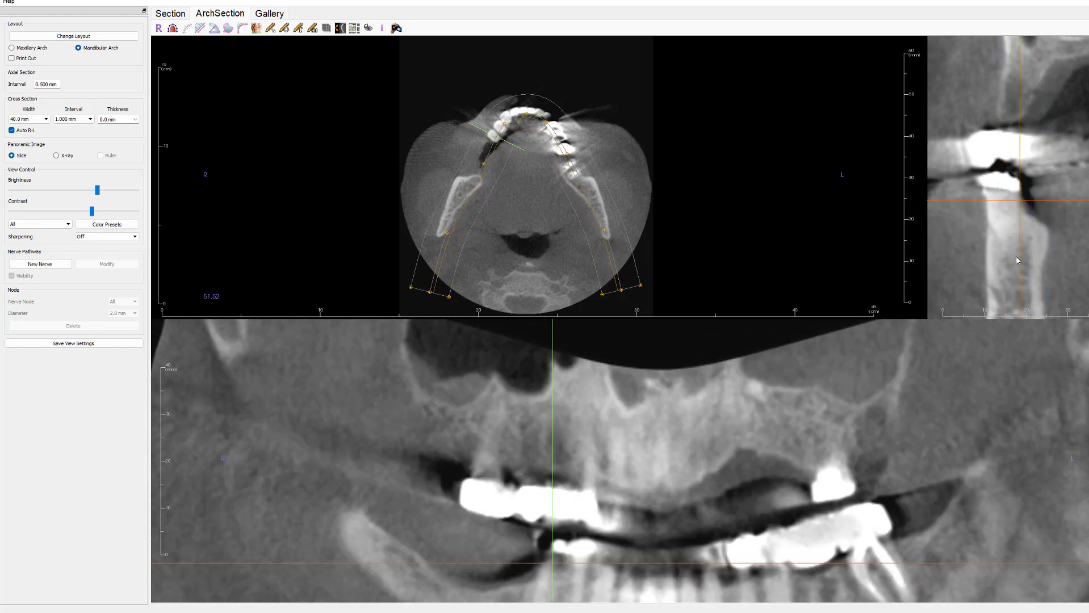
pyautogui.keyDown('shift'); pyautogui.moveTo(679, 464); pyautogui.dragTo(678, 449); pyautogui.keyUp('shift')
pyautogui.keyDown('shift'); pyautogui.moveTo(733, 506); pyautogui.dragTo(745, 529); pyautogui.keyUp('shift')
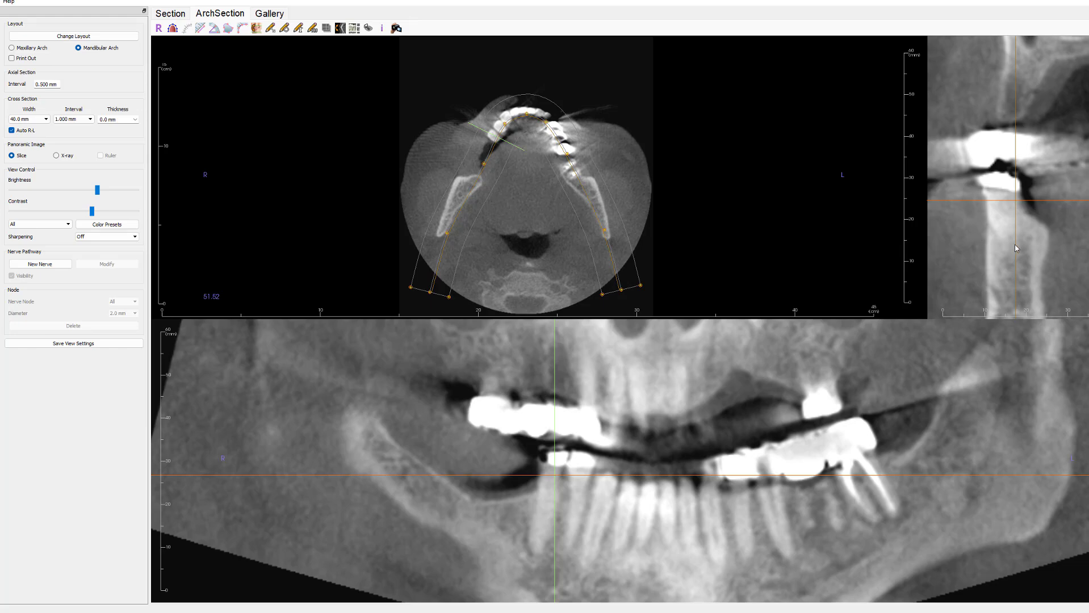
pyautogui.moveTo(1015, 247)
pyautogui.mouseDown()
pyautogui.moveTo(1001, 248)
pyautogui.moveTo(1015, 248)
pyautogui.mouseUp()
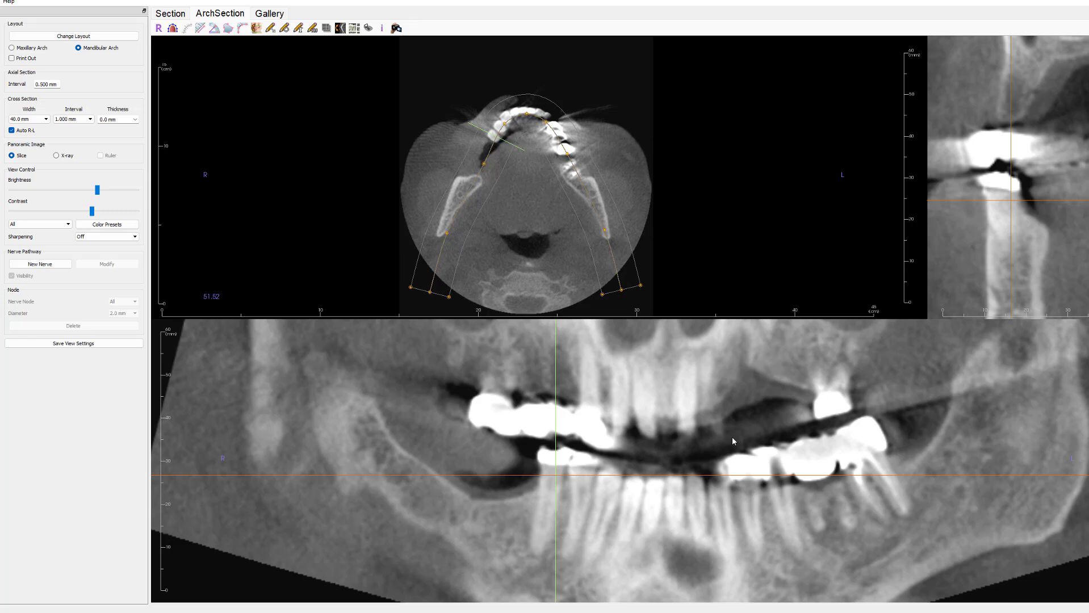
pyautogui.moveTo(1011, 244)
pyautogui.mouseDown()
pyautogui.moveTo(1033, 249)
pyautogui.moveTo(993, 248)
pyautogui.moveTo(1020, 249)
pyautogui.moveTo(1008, 247)
pyautogui.mouseUp()
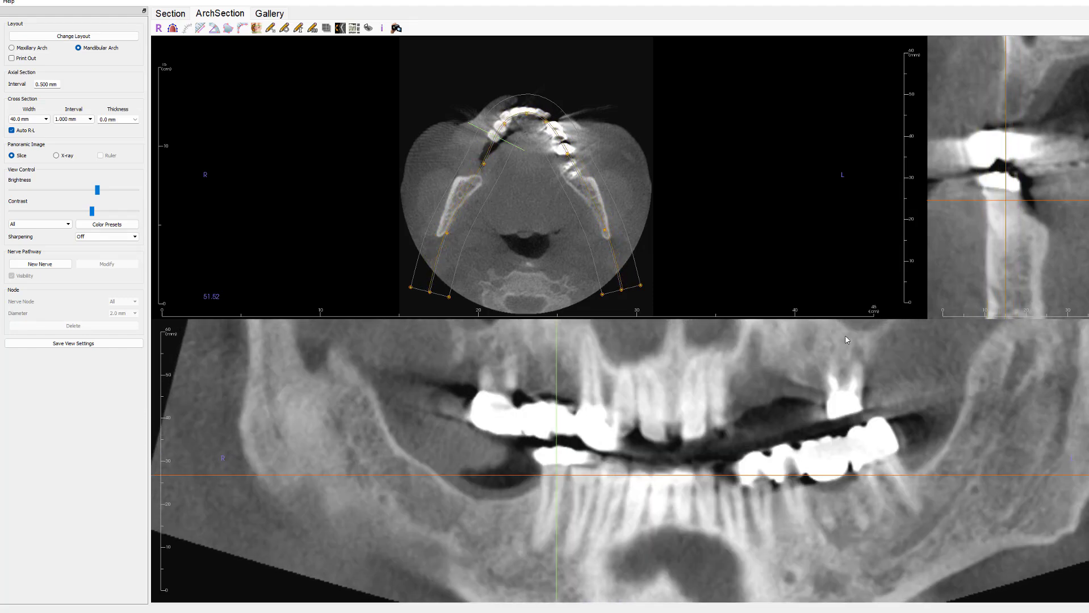
# Page through the enlarged axial slices of both jaws to examine the lower and upper arches along the focal trough.
pyautogui.keyDown('ctrl'); pyautogui.scroll(8, 536, 225); pyautogui.keyUp('ctrl')
pyautogui.moveTo(525, 164); pyautogui.dragTo(532, 225, button='middle')
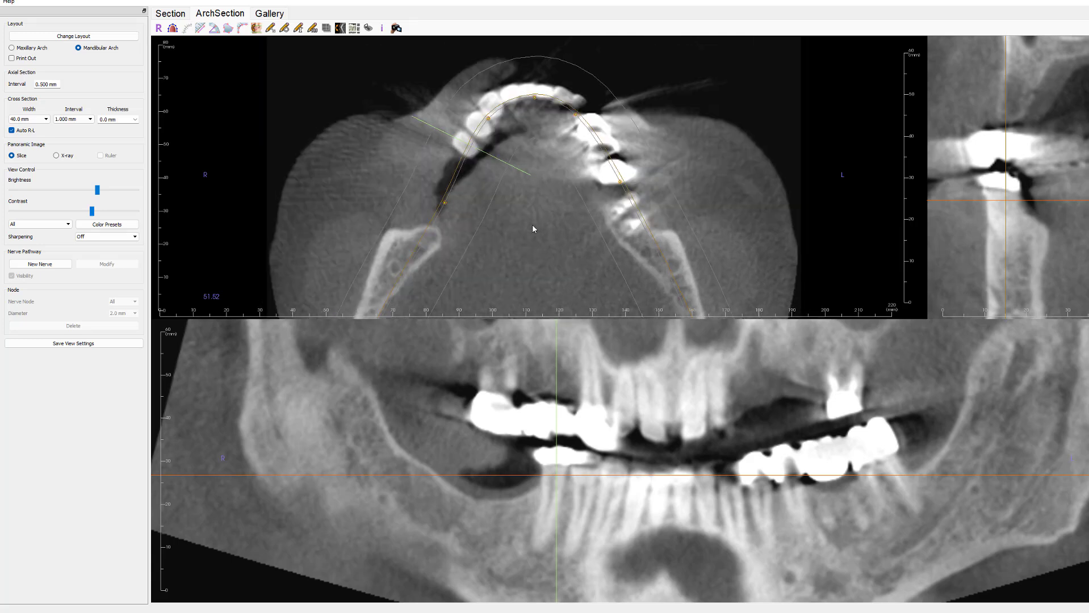
pyautogui.scroll(-7, 532, 210)
pyautogui.scroll(9, 536, 220)
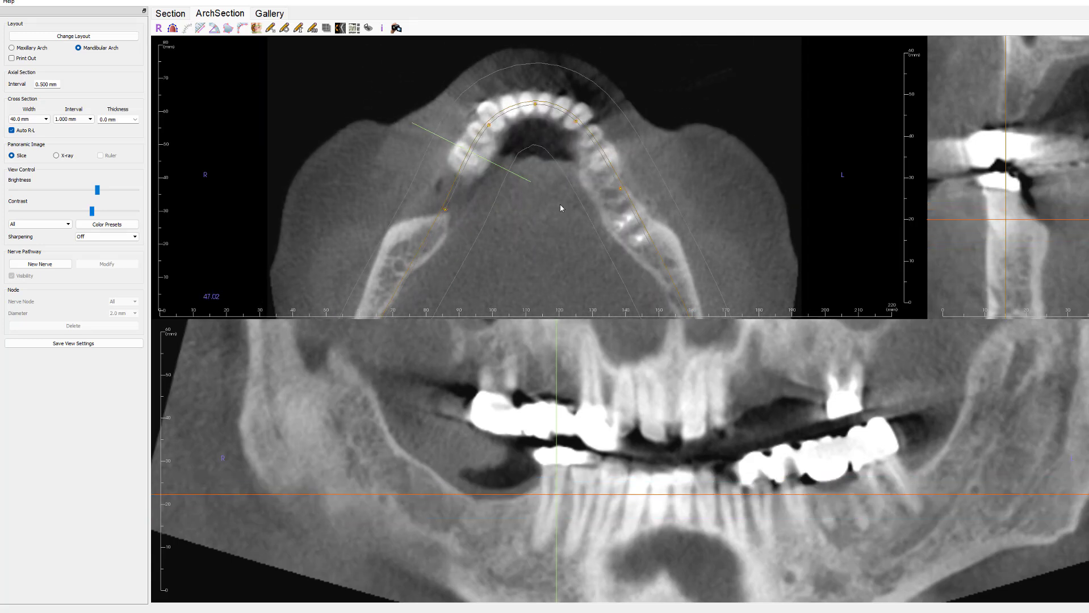
pyautogui.scroll(-20, 557, 202)
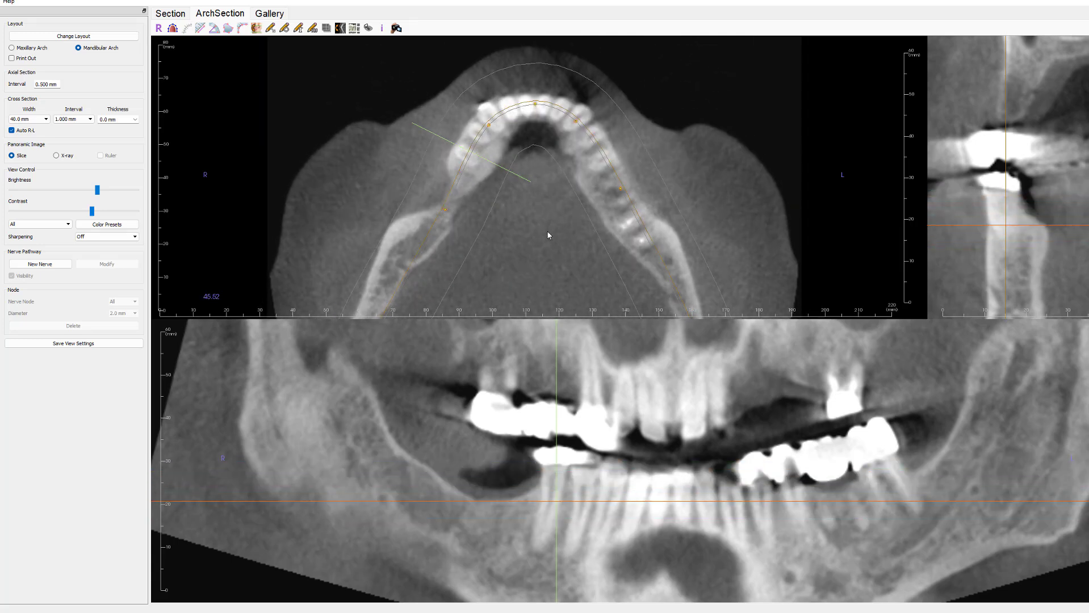
pyautogui.scroll(19, 547, 233)
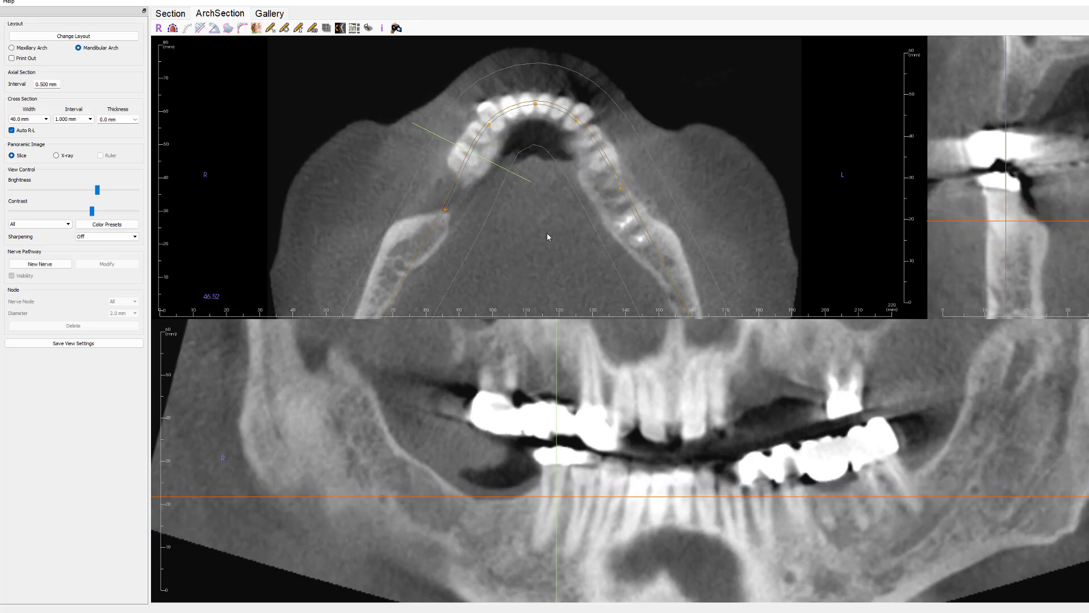
pyautogui.scroll(20, 559, 225)
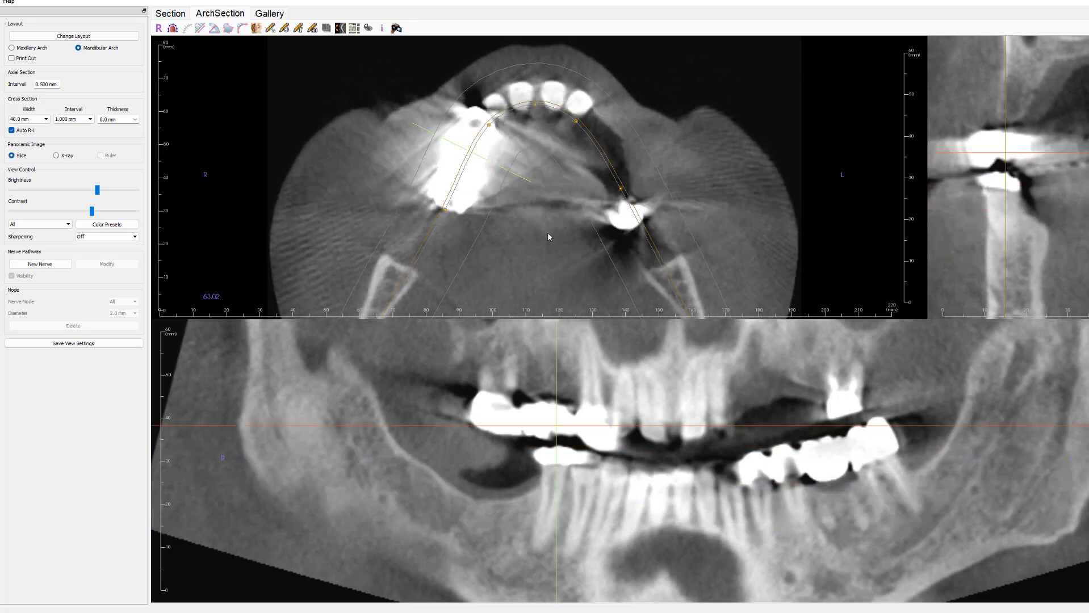
pyautogui.scroll(2, 550, 234)
pyautogui.scroll(-3, 702, 442)
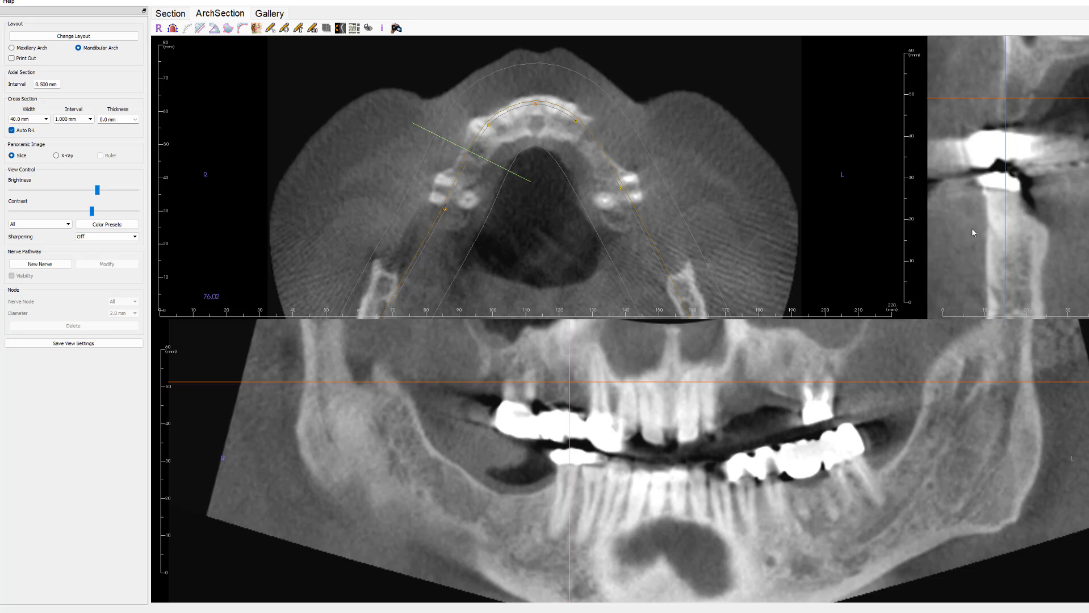
# Move the cross-section position along the panoramic to the upper right molar and back forward to examine both sites.
pyautogui.moveTo(979, 171); pyautogui.dragTo(978, 189, button='middle')
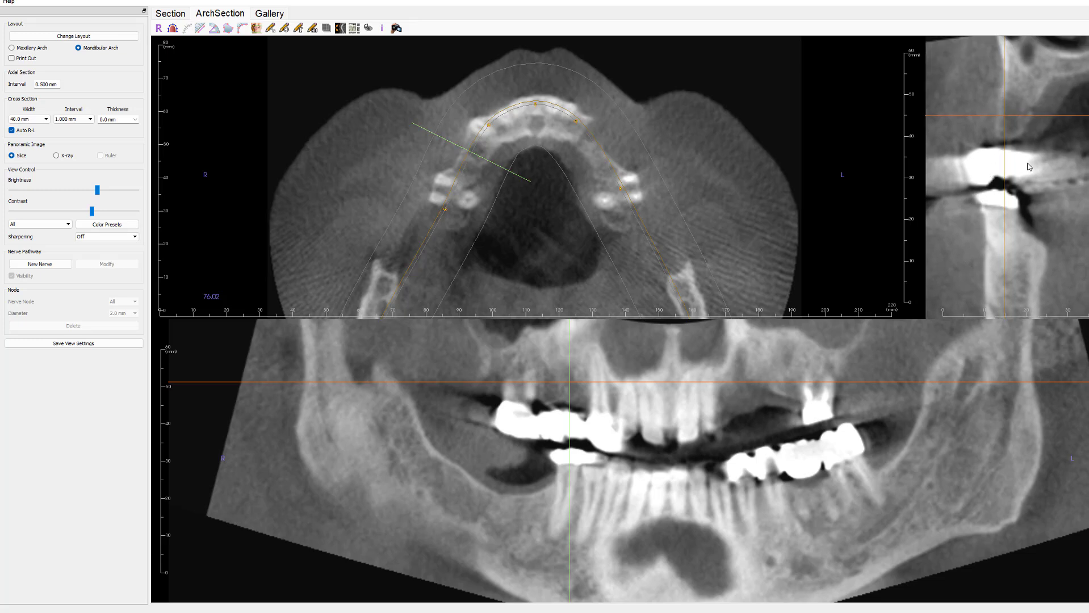
pyautogui.moveTo(573, 447)
pyautogui.mouseDown()
pyautogui.moveTo(499, 454)
pyautogui.moveTo(533, 452)
pyautogui.moveTo(523, 452)
pyautogui.mouseUp()
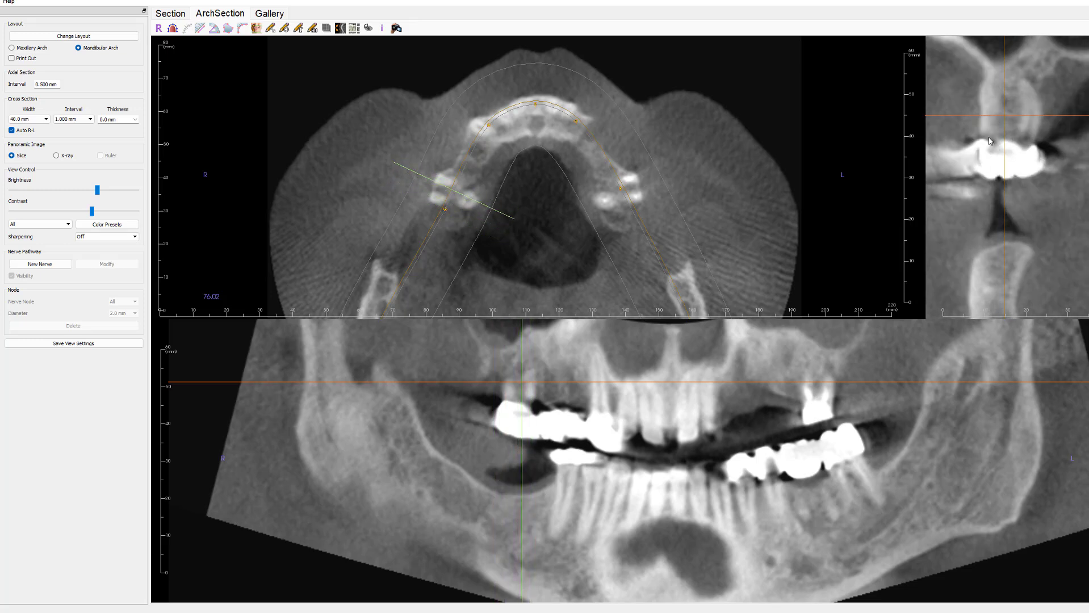
pyautogui.moveTo(525, 469)
pyautogui.mouseDown()
pyautogui.moveTo(513, 473)
pyautogui.moveTo(644, 506)
pyautogui.moveTo(860, 522)
pyautogui.moveTo(564, 522)
pyautogui.mouseUp()
# Shift the panoramic slice position to the lingual side in the cross-section to examine the inner part of the arch.
pyautogui.scroll(-1, 718, 189)
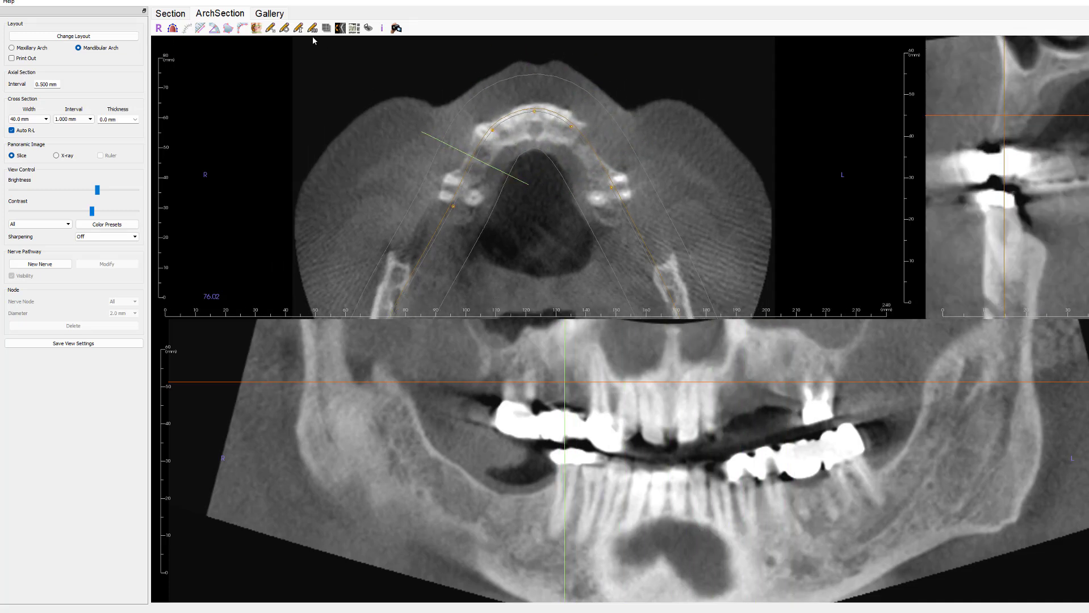
pyautogui.scroll(-2, 774, 220)
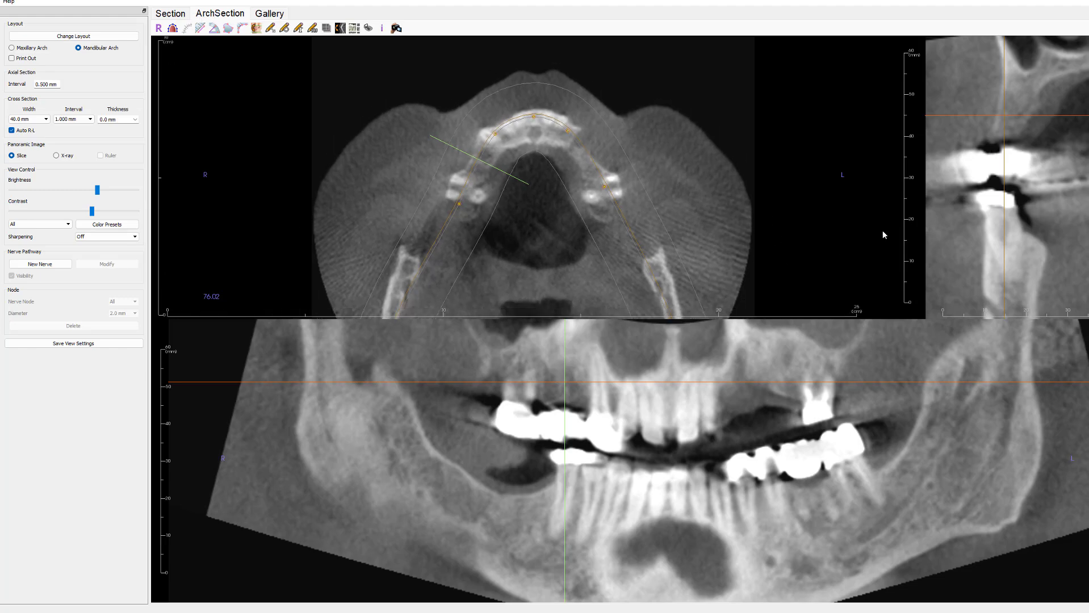
pyautogui.scroll(-2, 963, 204)
pyautogui.moveTo(1004, 207); pyautogui.dragTo(1039, 225)
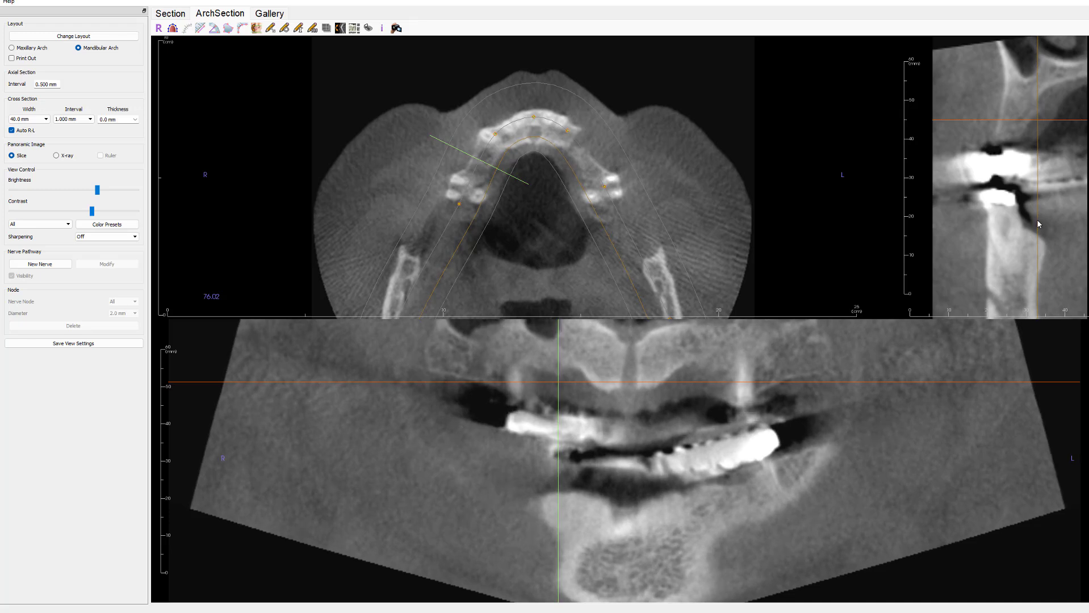